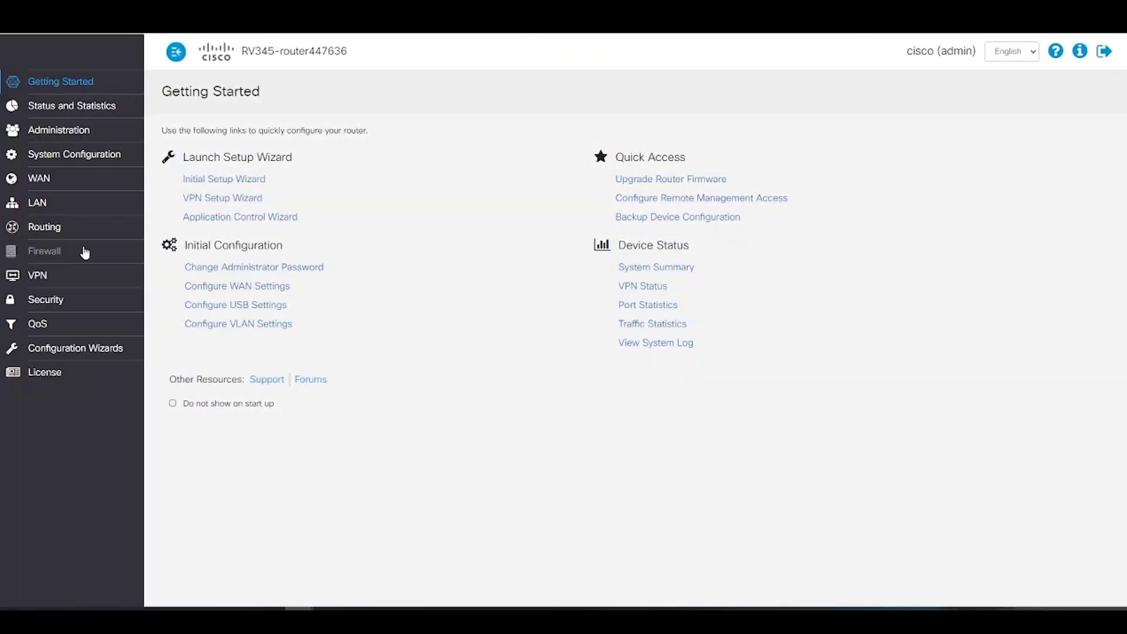
Add a new IPsec profile named green_new
click(37, 275)
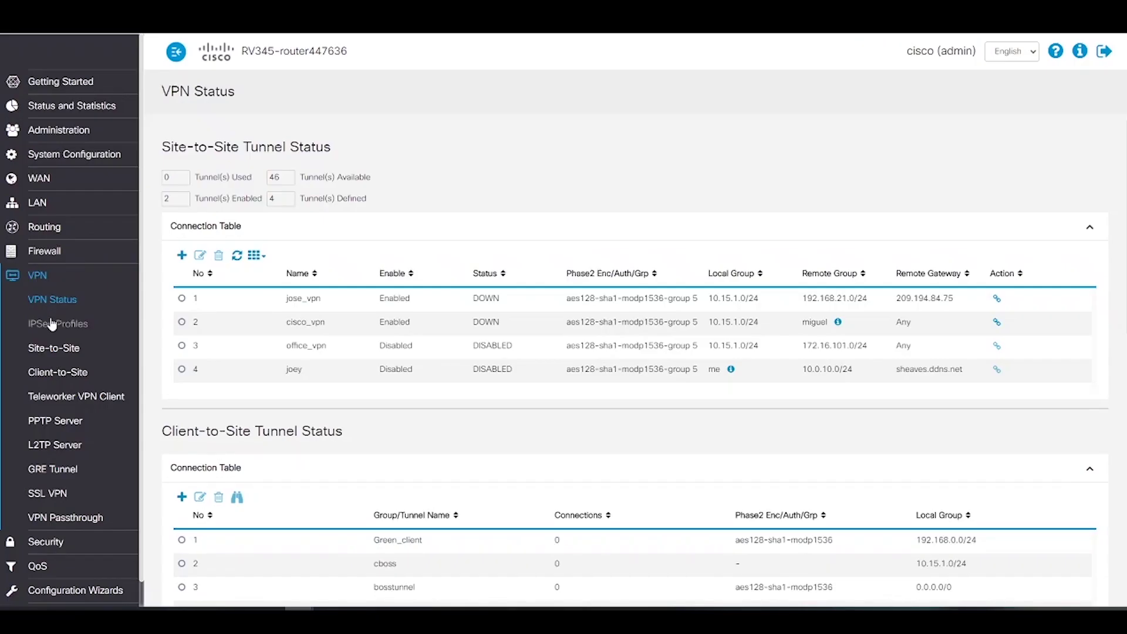
click(77, 328)
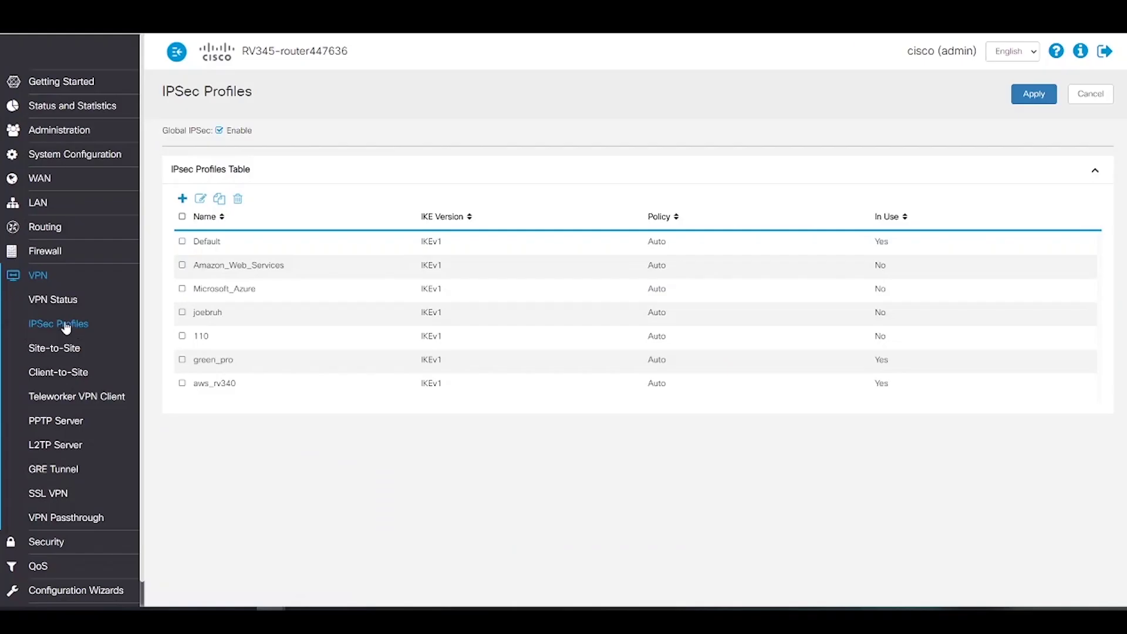
click(182, 200)
click(300, 171)
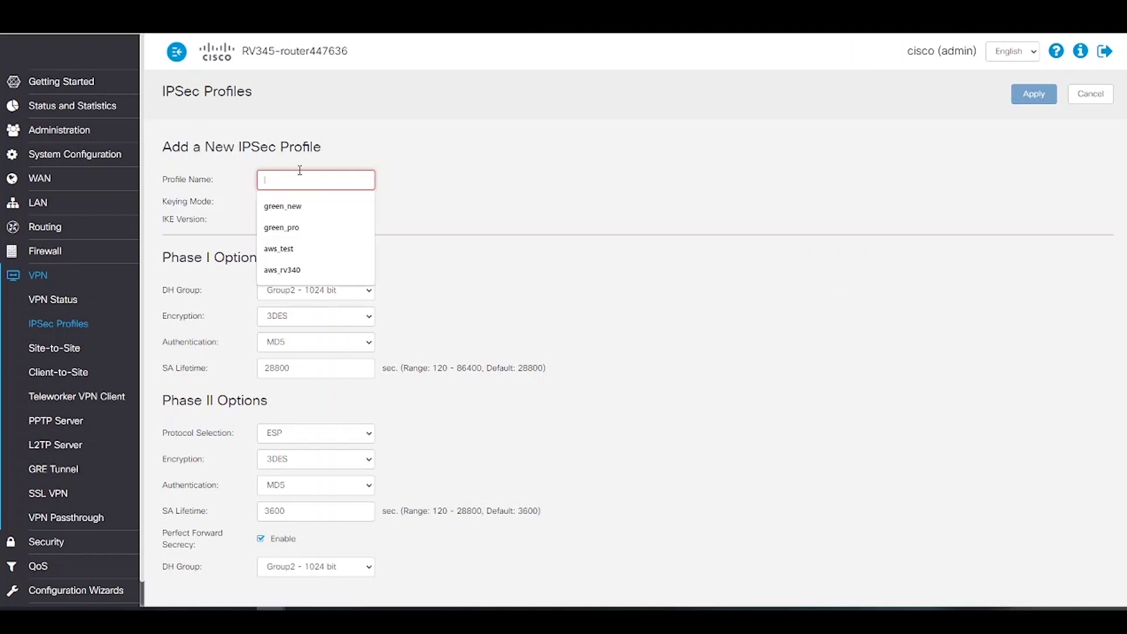
text(green_new)
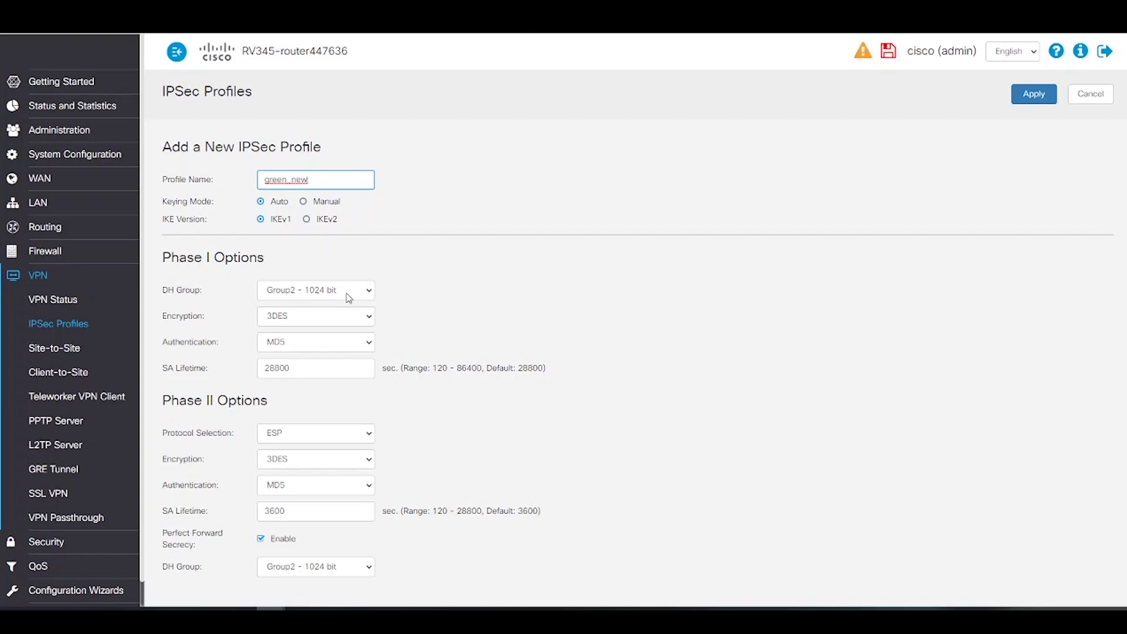
Set Phase I to AES-128 encryption, SHA1 authentication and an 86400-second SA lifetime
click(343, 317)
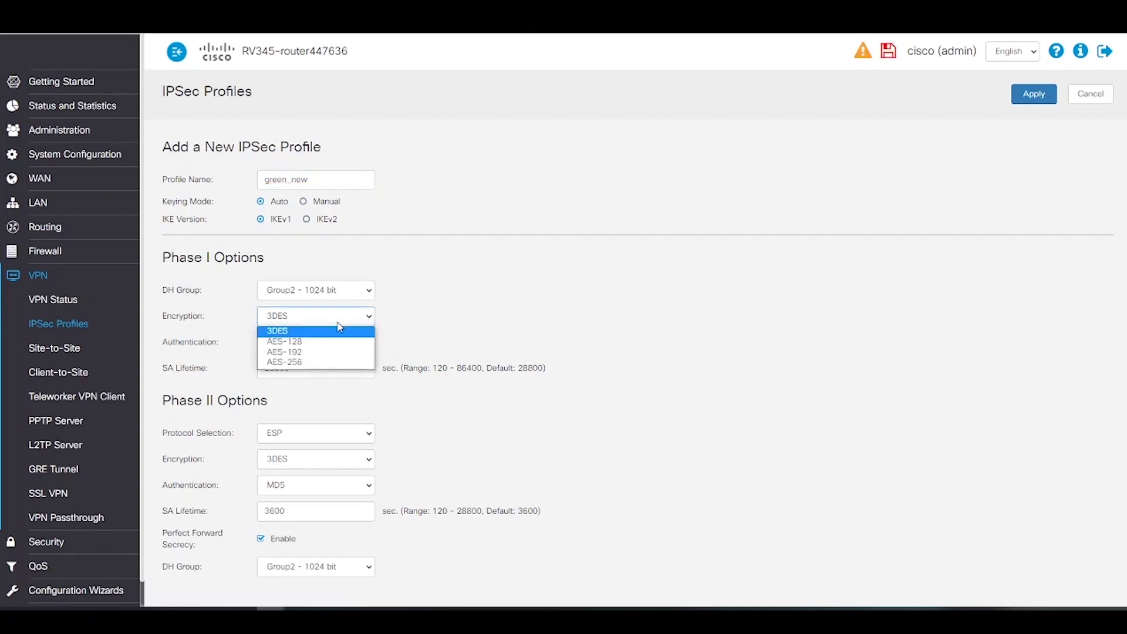
click(320, 342)
click(320, 344)
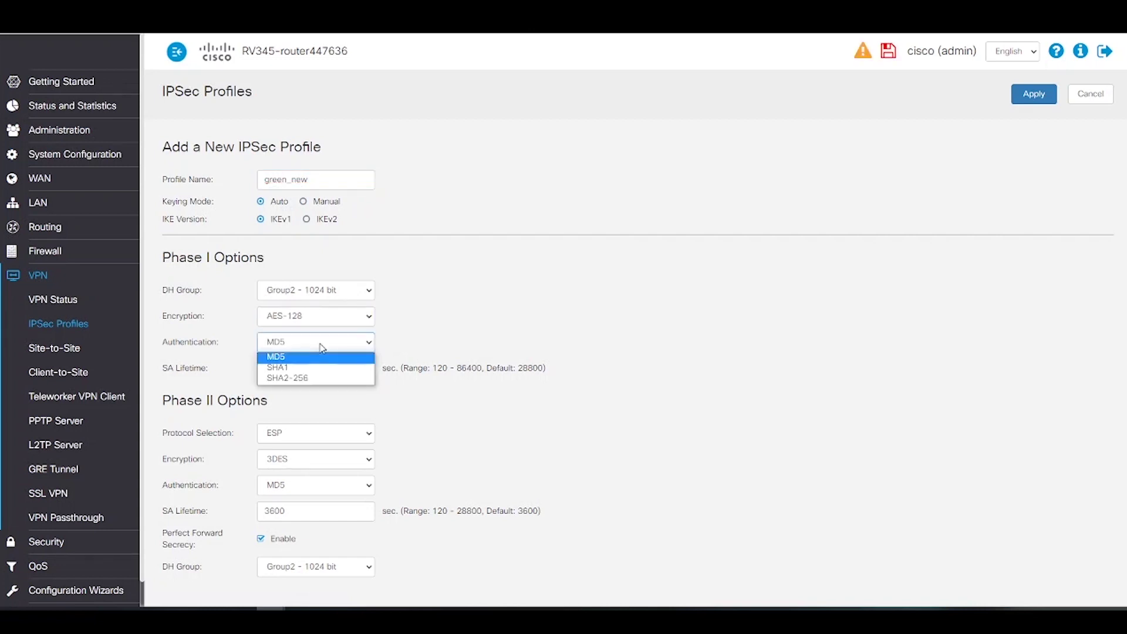
click(292, 368)
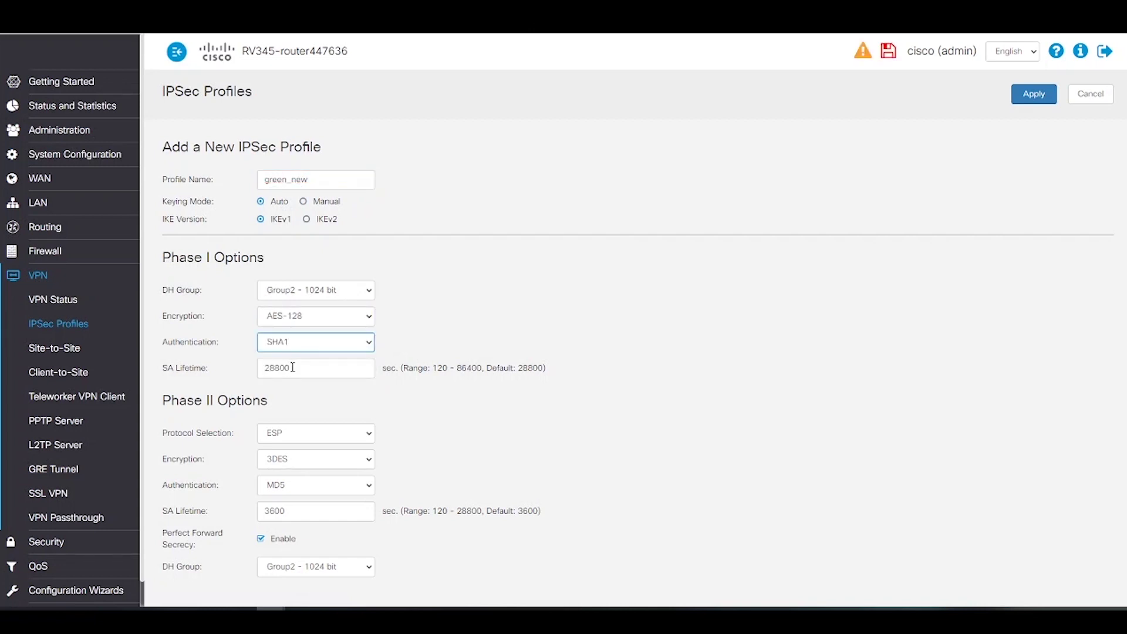
click(303, 370)
key(BackSpace)
key(BackSpace)
key(BackSpace)
key(BackSpace)
key(BackSpace)
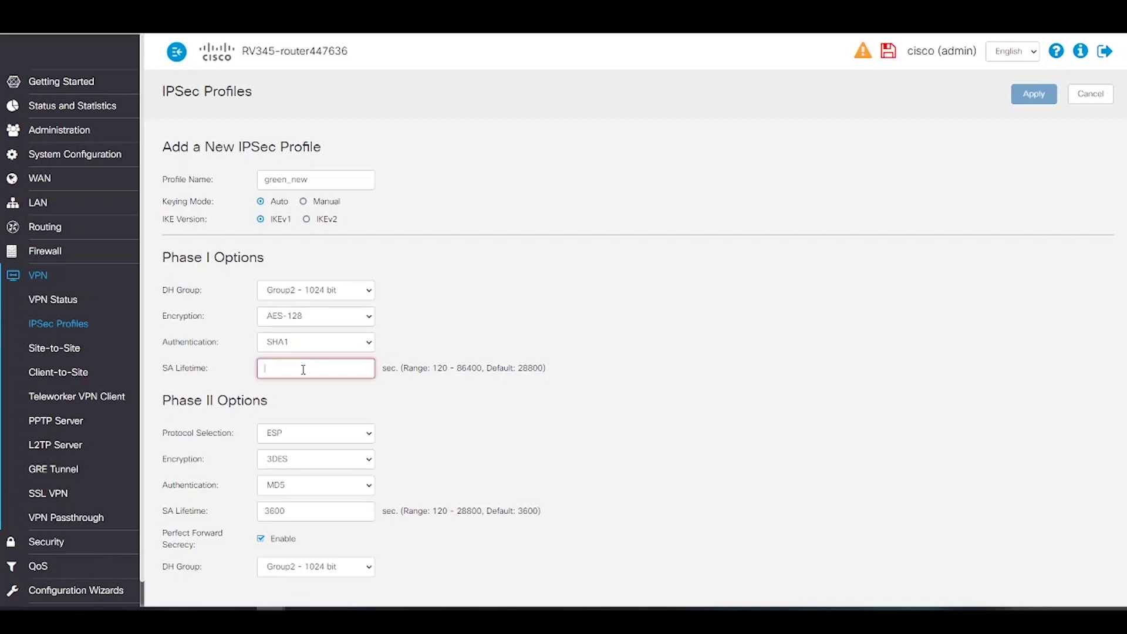
text(86400)
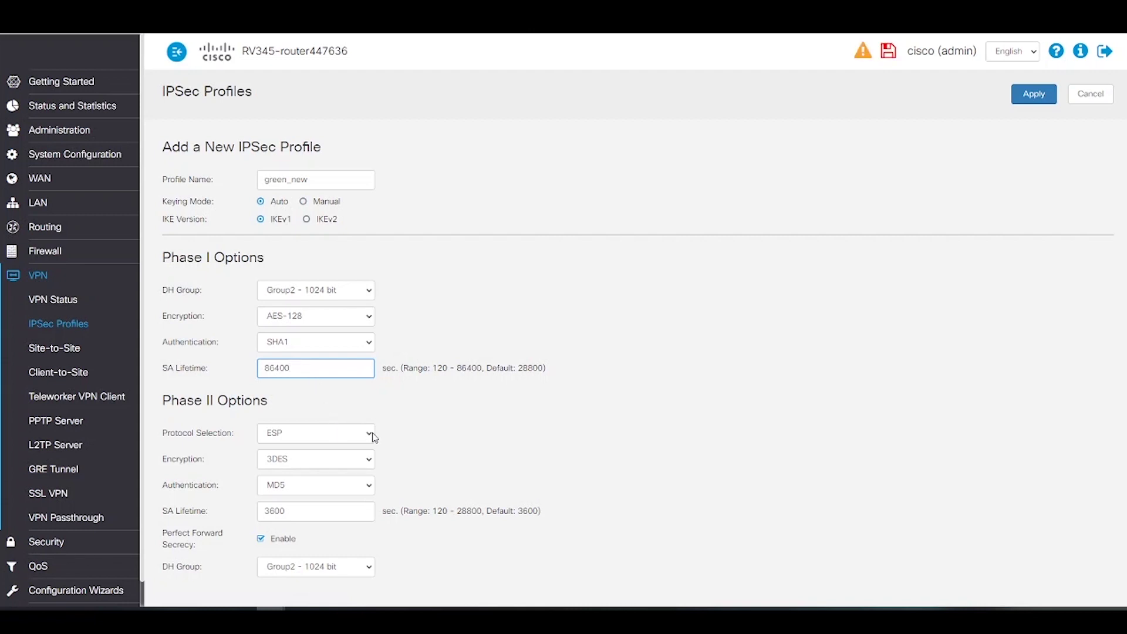
Set Phase II to AES-128, SHA1 and DH Group5 - 1536 bit, then apply to save green_new
click(366, 460)
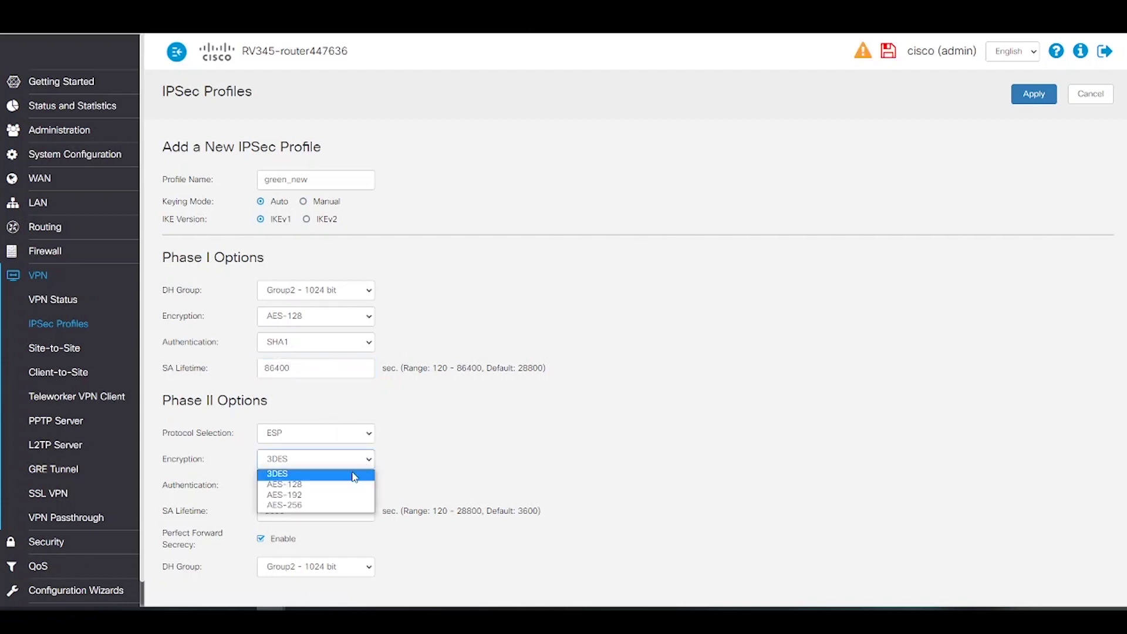
click(344, 488)
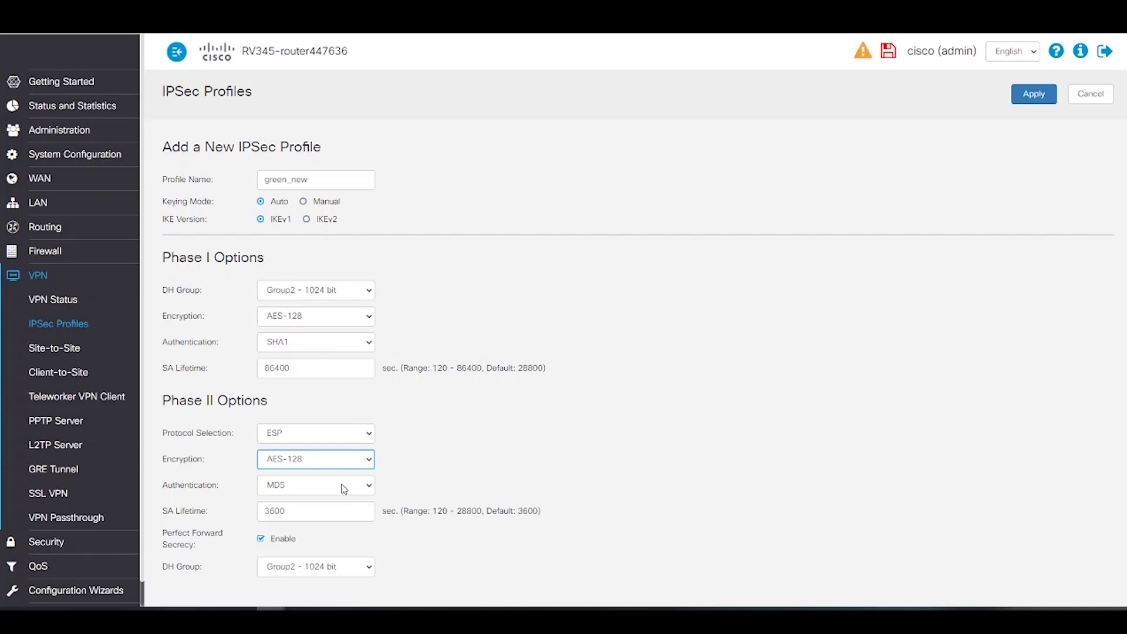
click(344, 487)
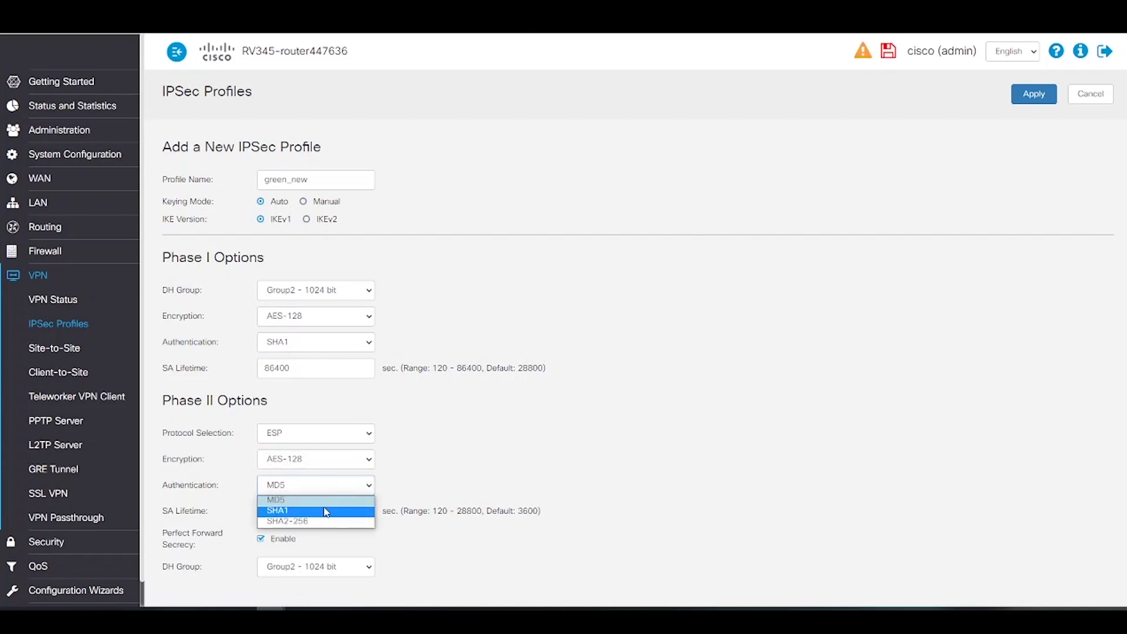
click(327, 510)
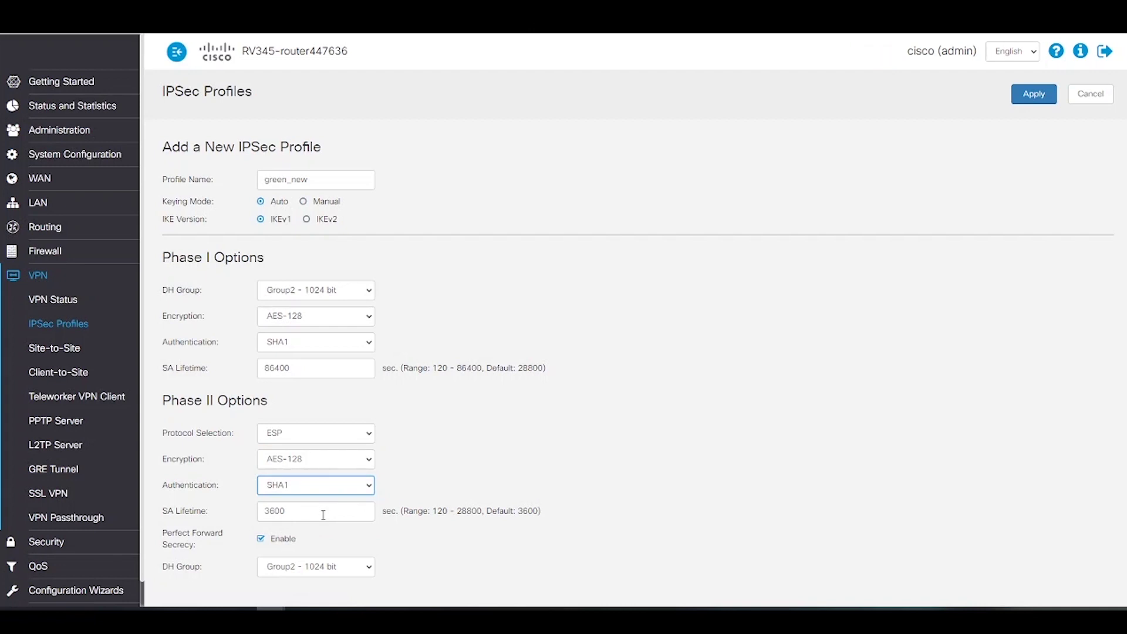
click(360, 565)
click(329, 594)
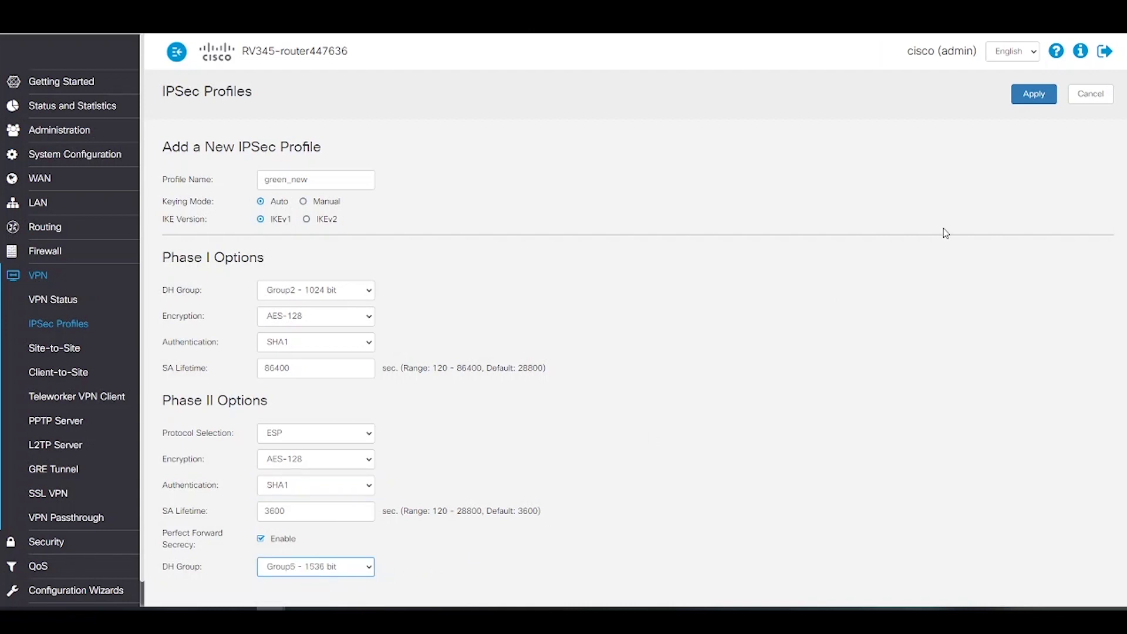
click(1033, 96)
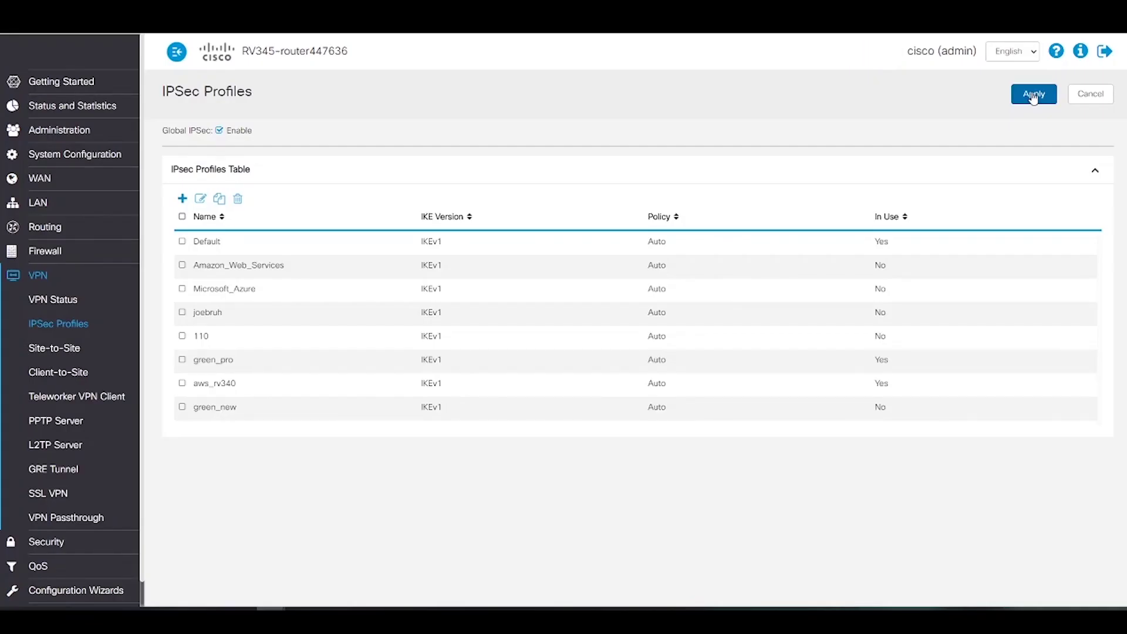
Add an enabled 3rd Party Client tunnel named new_greenbow on WAN1, with minimum key complexity off
click(52, 380)
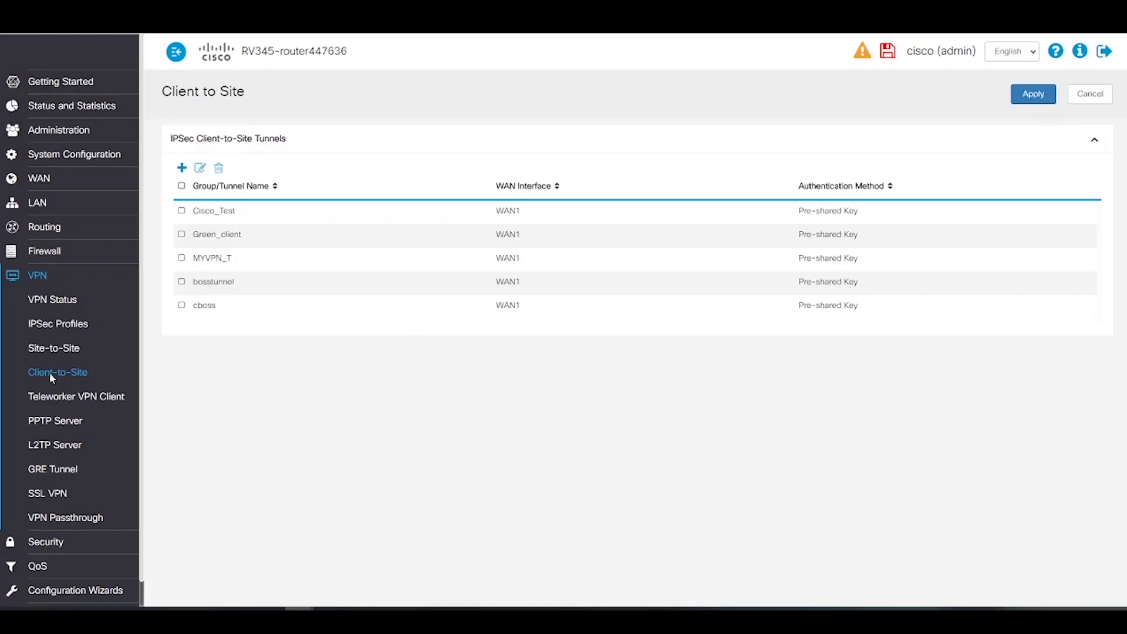
click(182, 168)
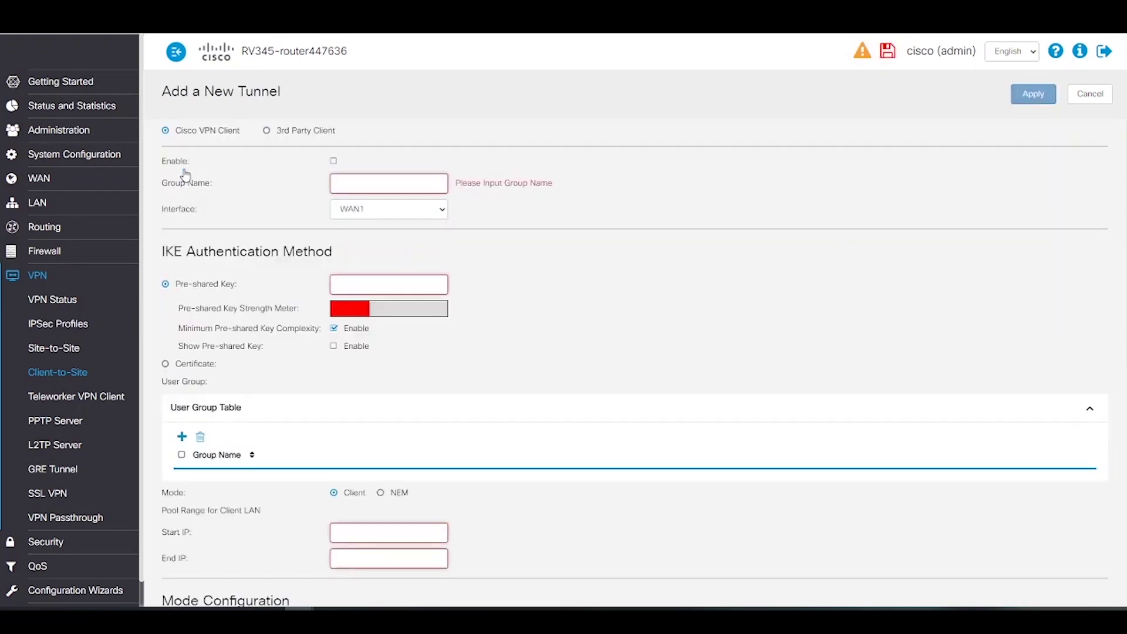
click(267, 132)
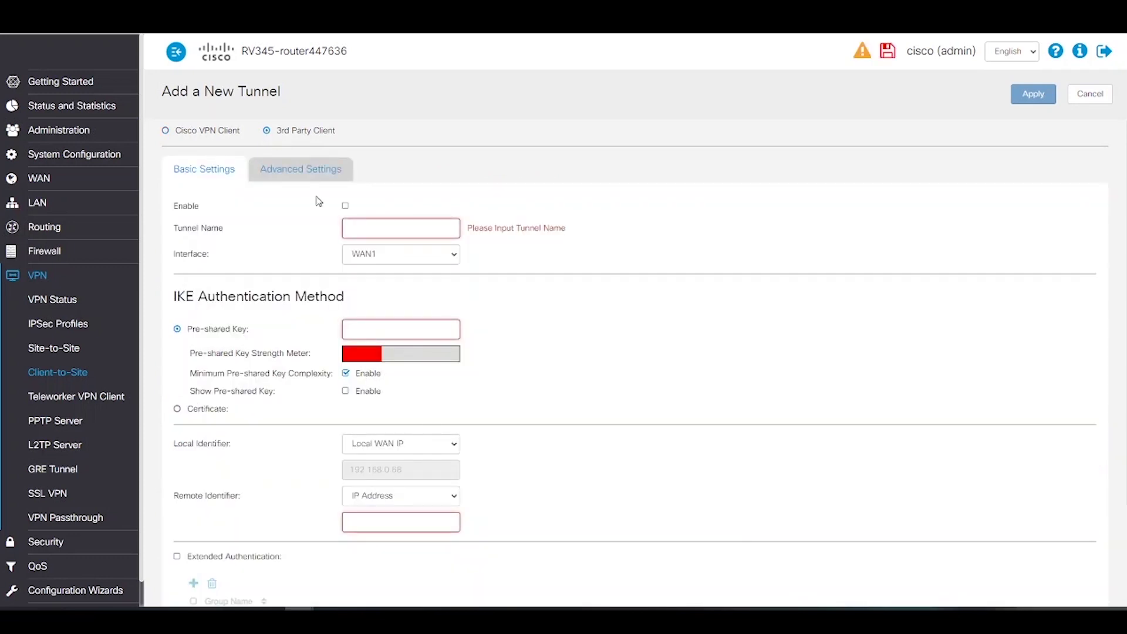
click(346, 206)
click(365, 228)
text(new_greenbow)
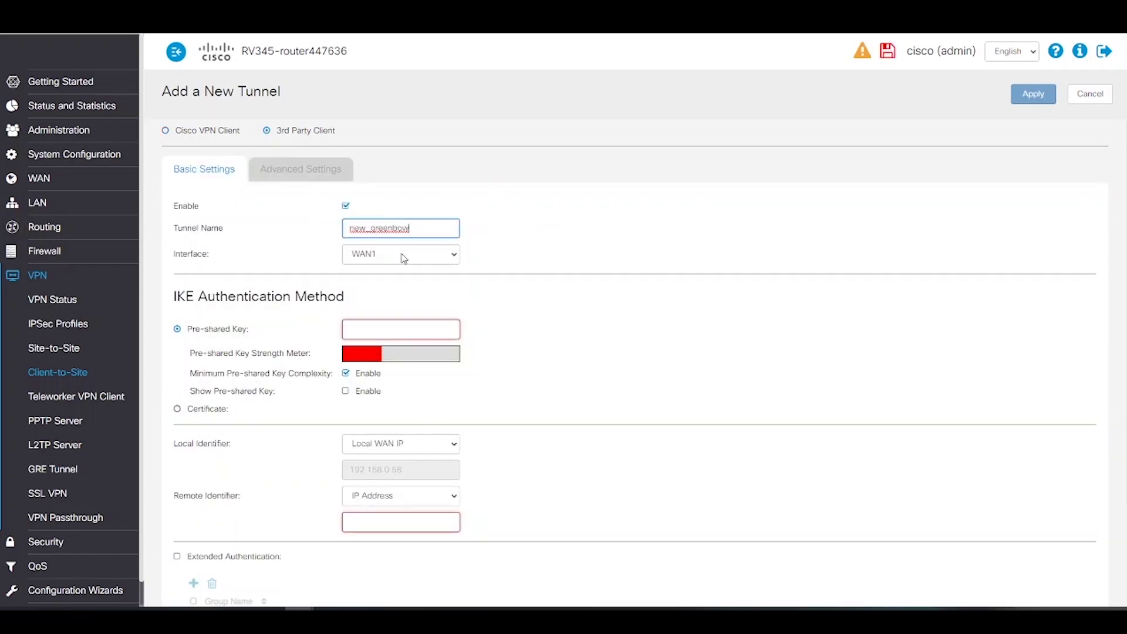
click(453, 254)
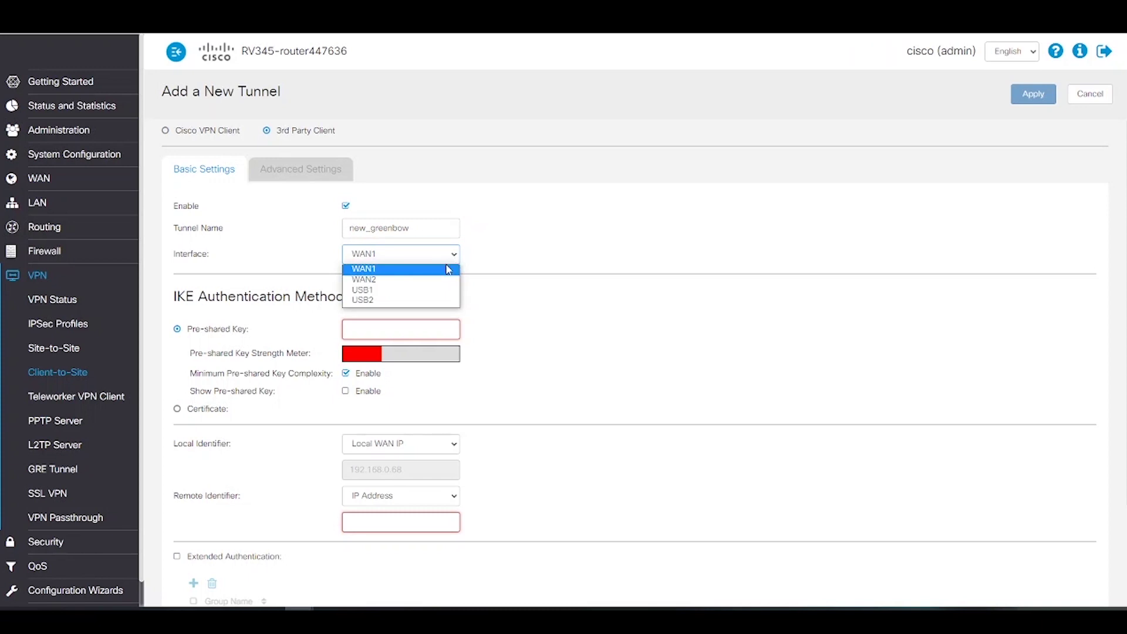
click(450, 270)
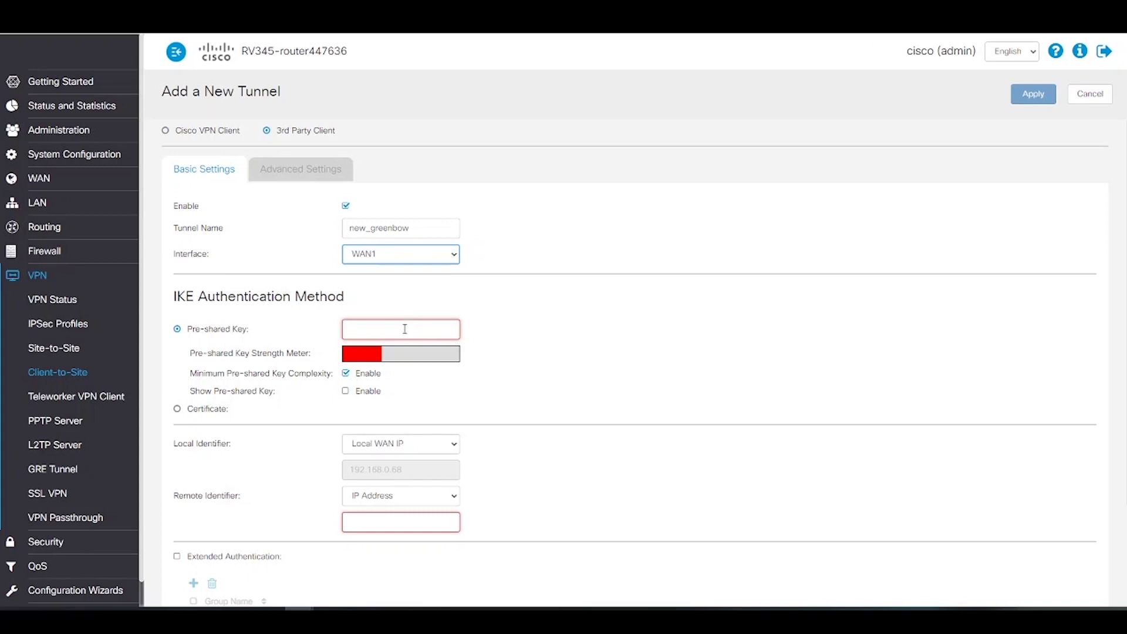
click(346, 374)
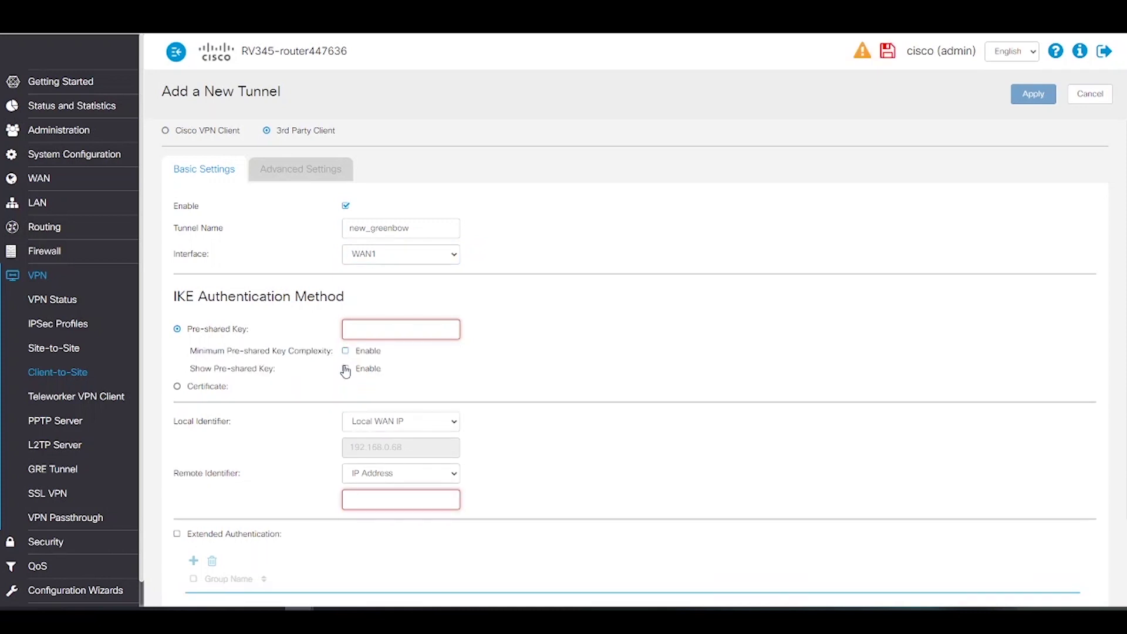
Enter the tunnel's pre-shared key with Show Pre-shared Key enabled so it displays in plain text
click(346, 369)
click(412, 334)
text(green1)
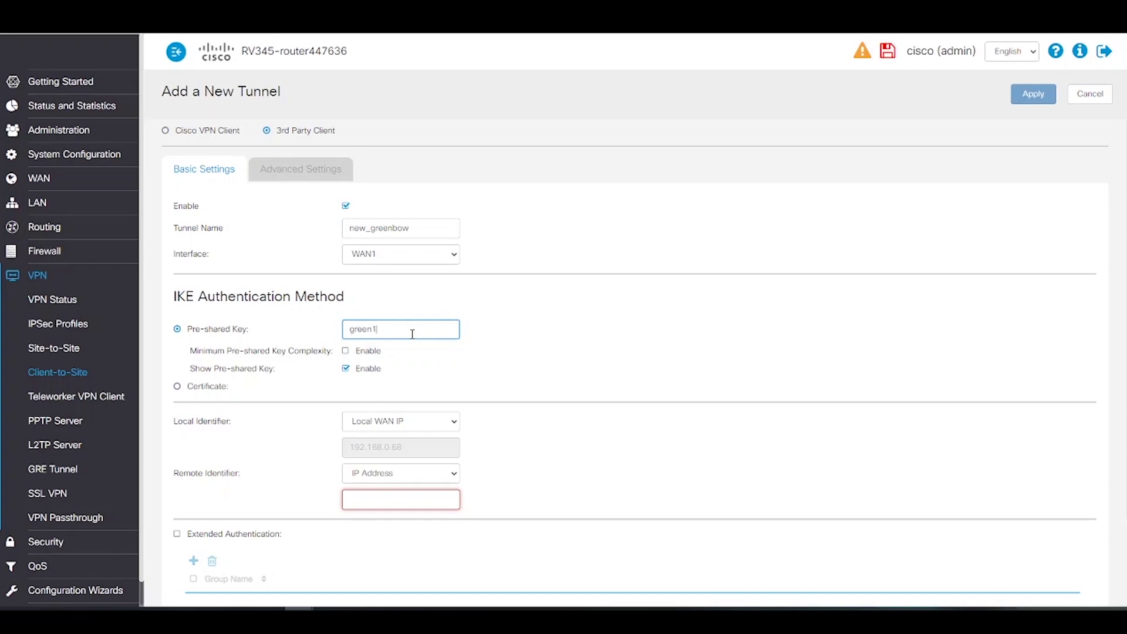
text(23)
scroll(422, 387, down, 3)
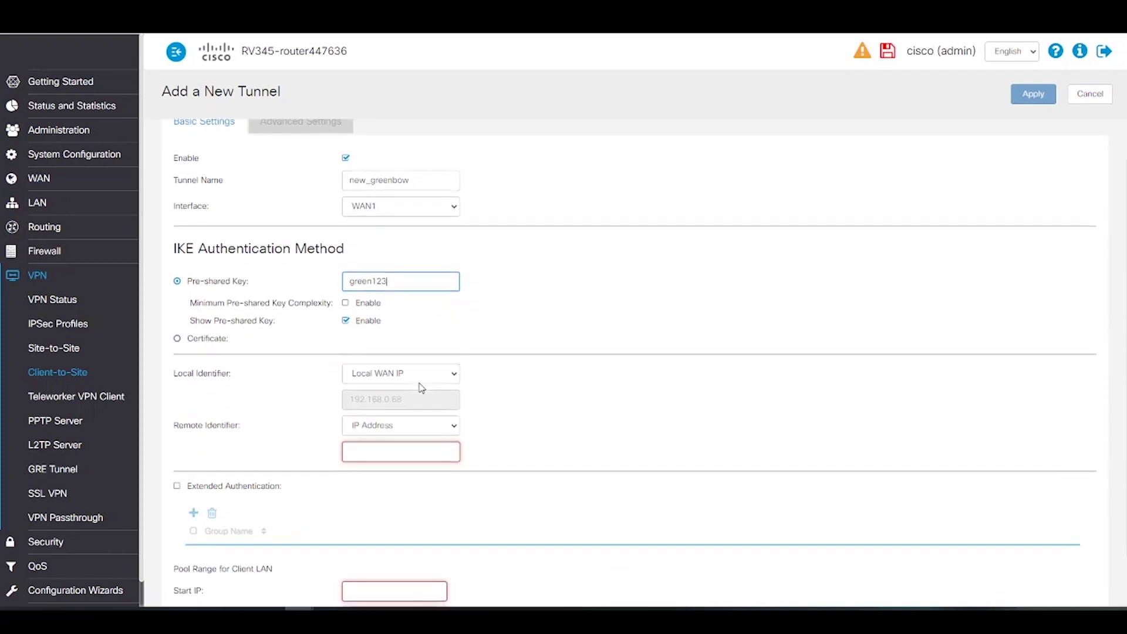
click(465, 321)
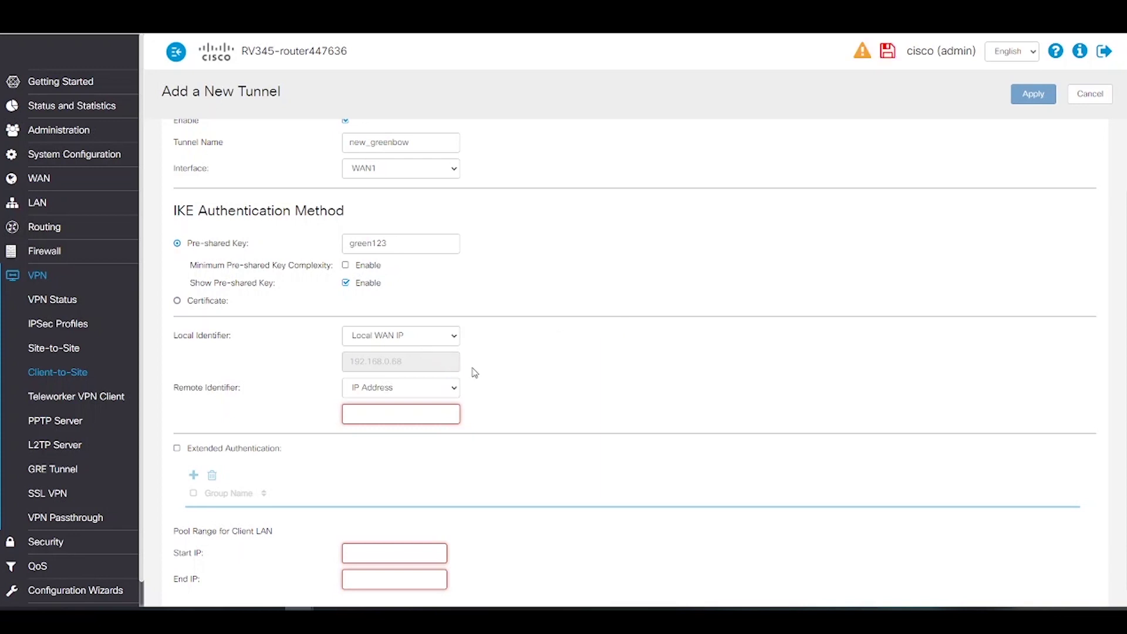
click(455, 336)
Set the local identifier to IP Address and enter the router's WAN IP
click(407, 360)
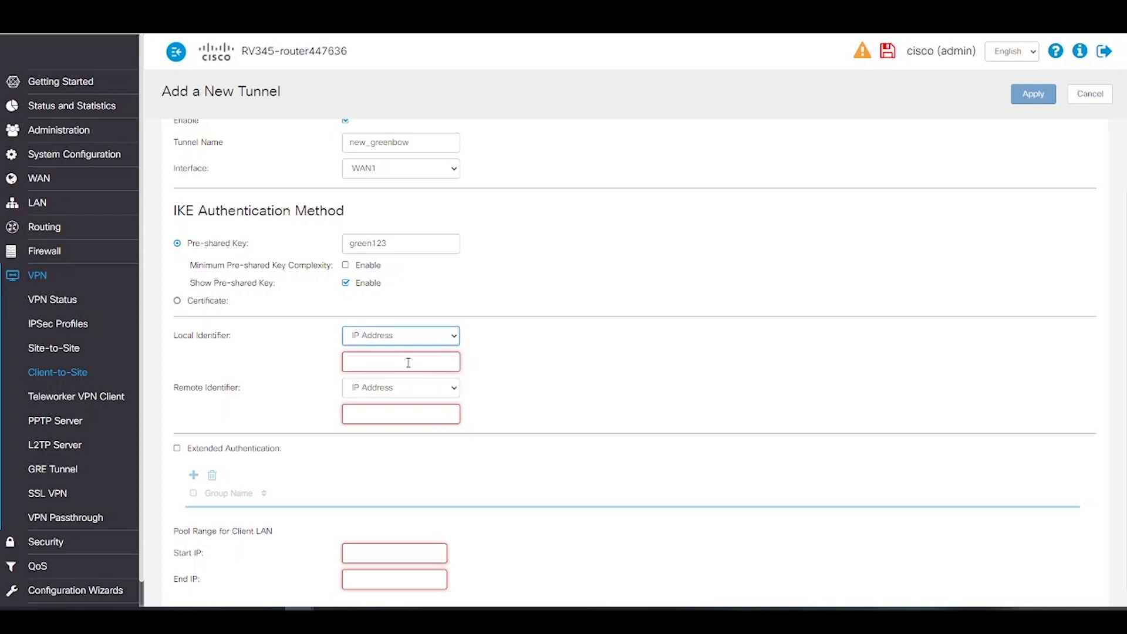
click(408, 362)
text(1)
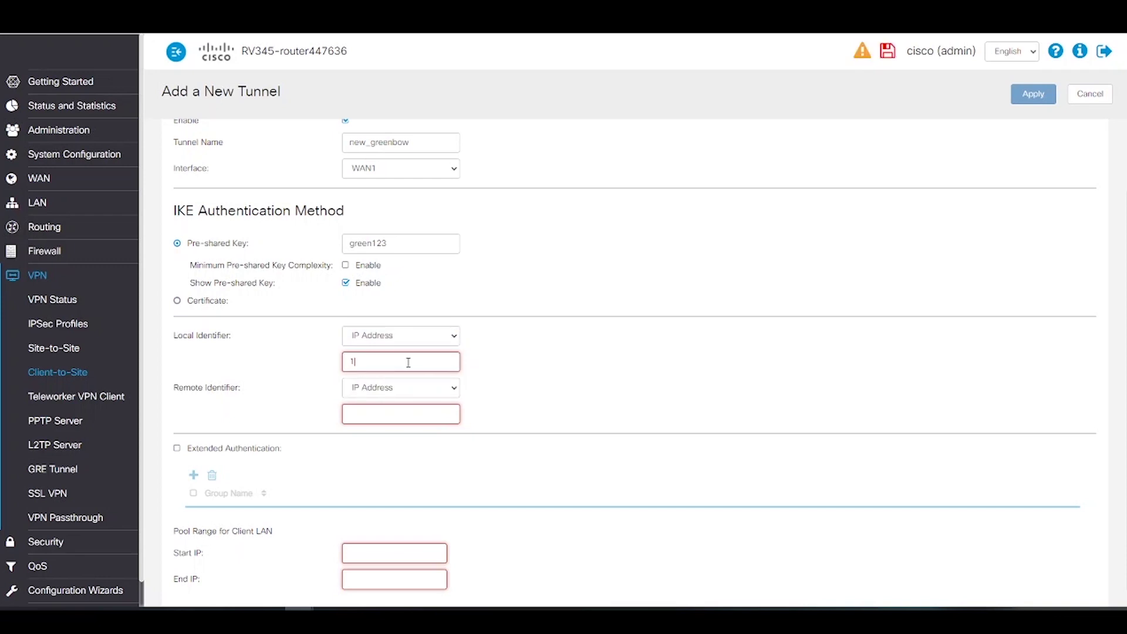
text(74)
Set the remote identifier to FQDN greenbowvpn.com
click(423, 389)
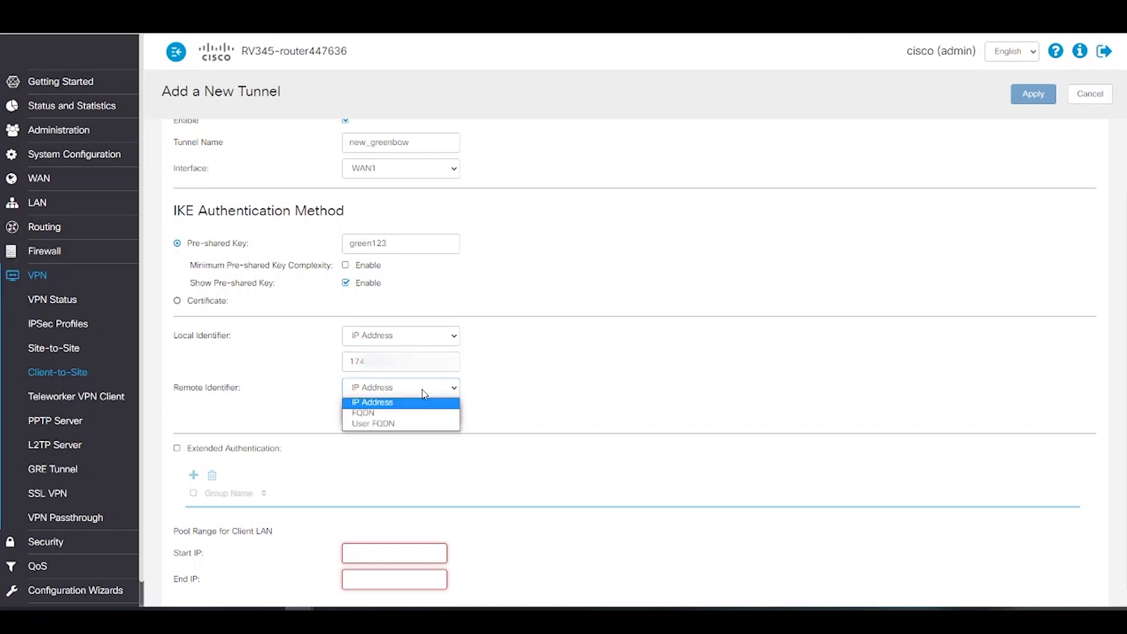
click(374, 415)
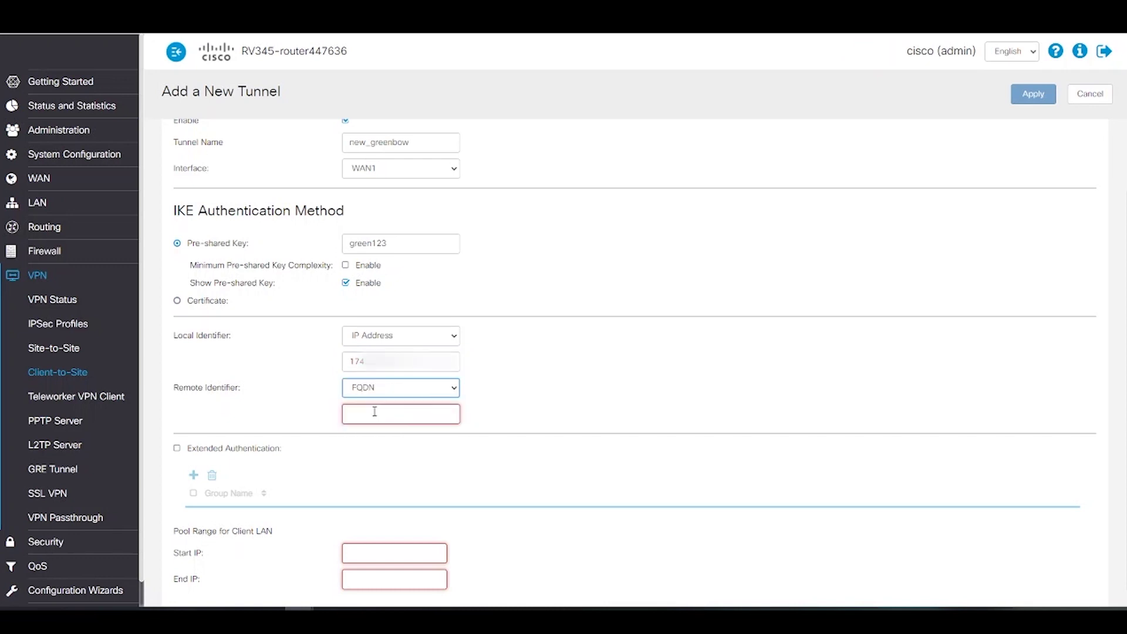
click(375, 413)
text(greenbowvpn.com)
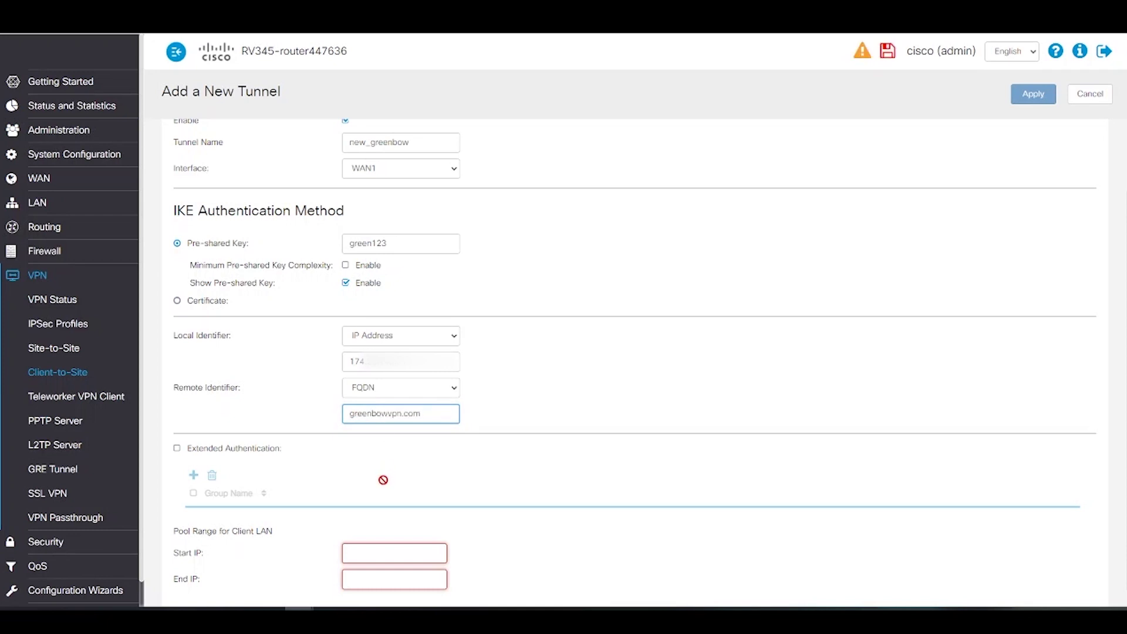
scroll(382, 478, down, 1)
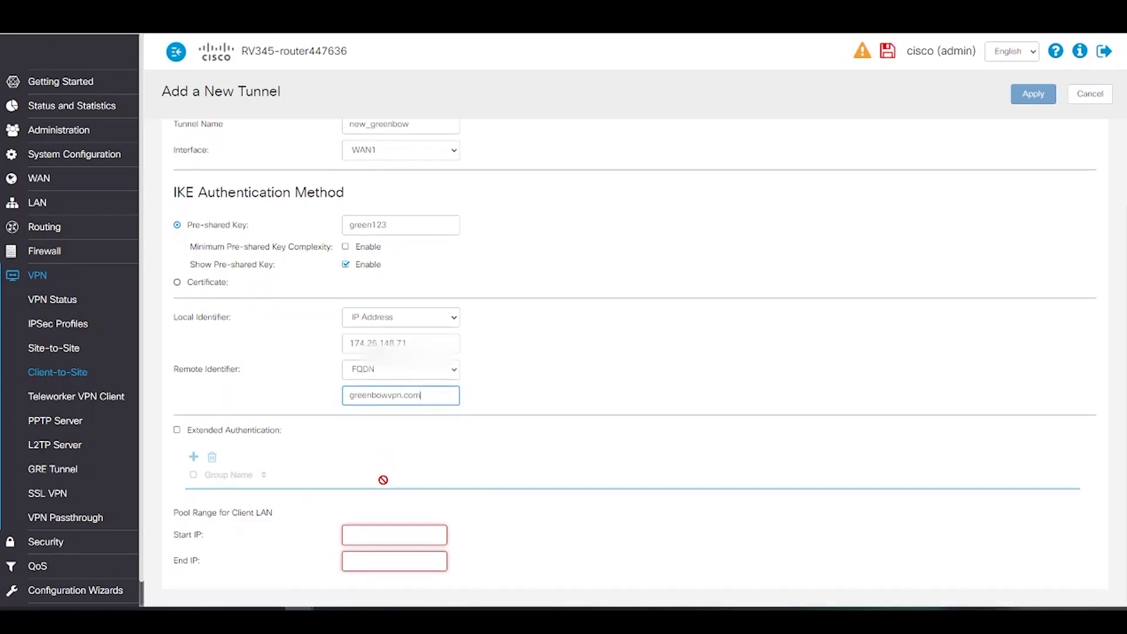
Set the client LAN pool from 10.25.25.1 to 10.25.25.30, then show Advanced Settings
click(383, 527)
text(10.25.25.1)
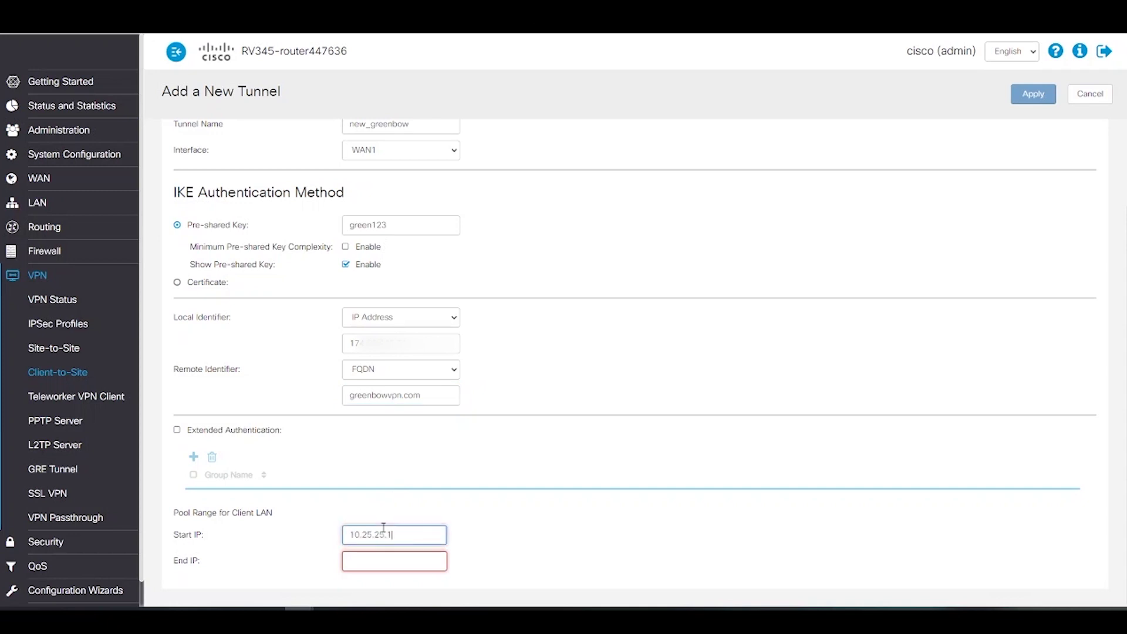
click(378, 561)
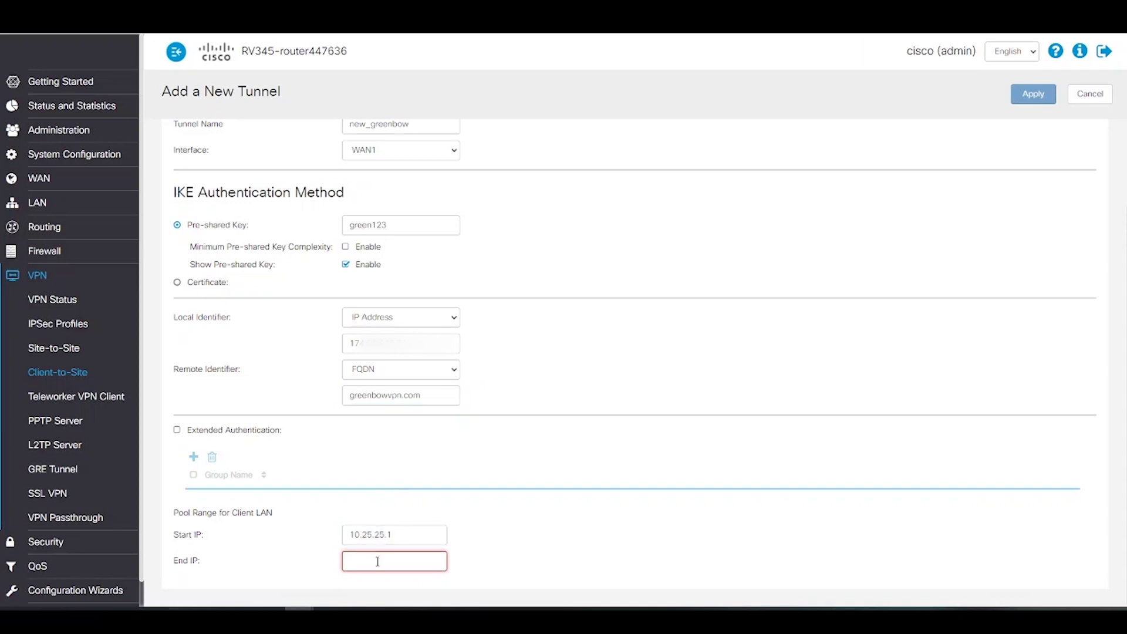
text(10.25.25.30)
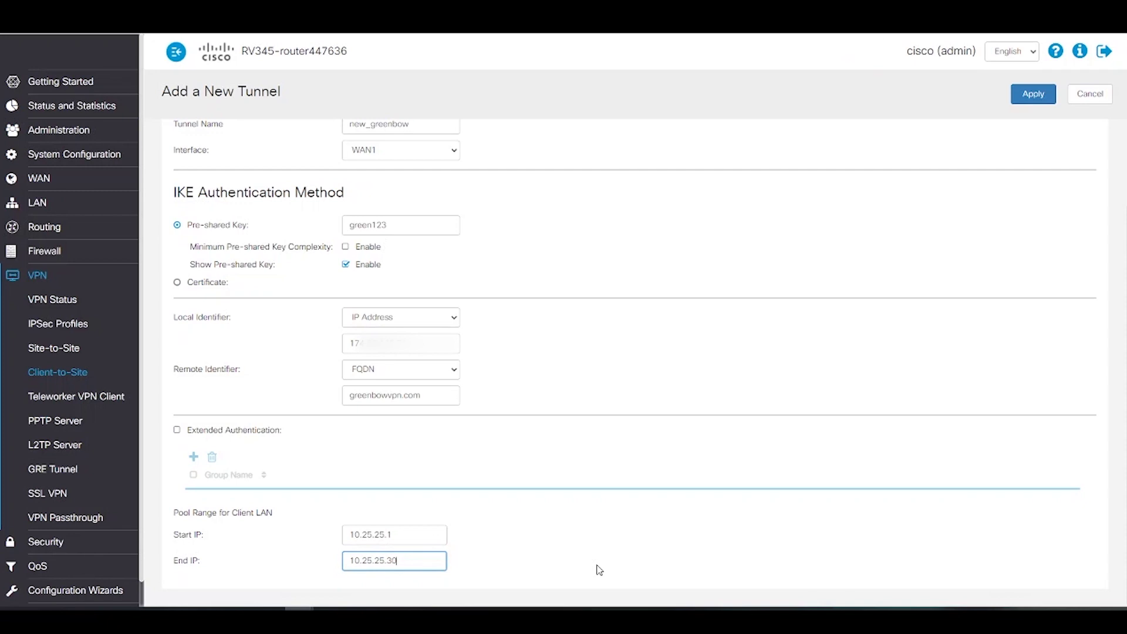
scroll(810, 334, up, 2)
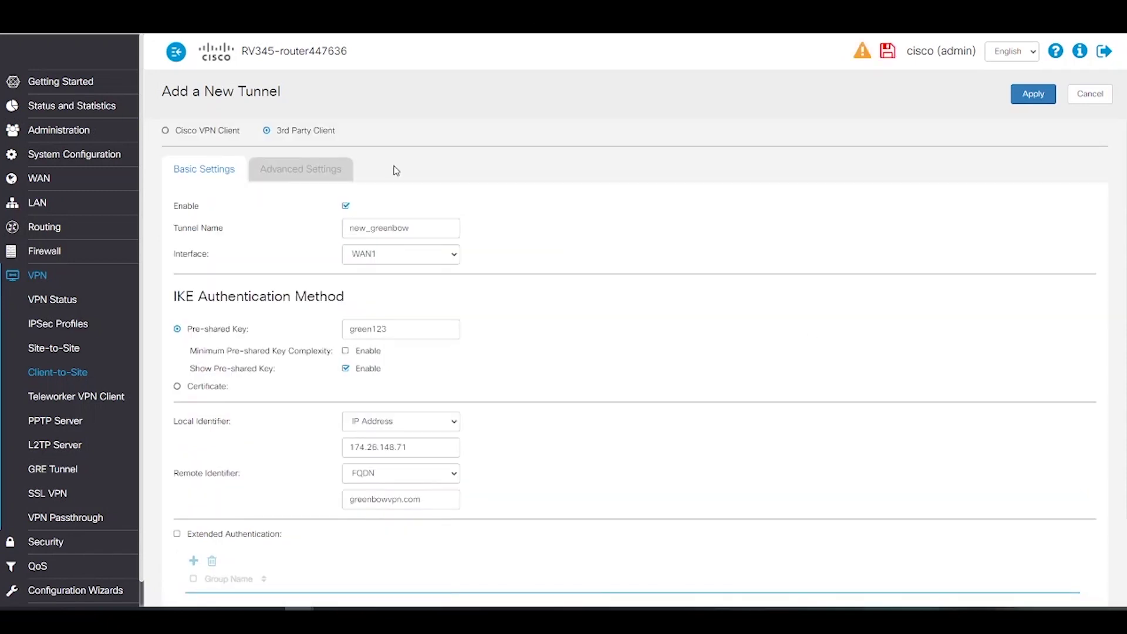
click(324, 172)
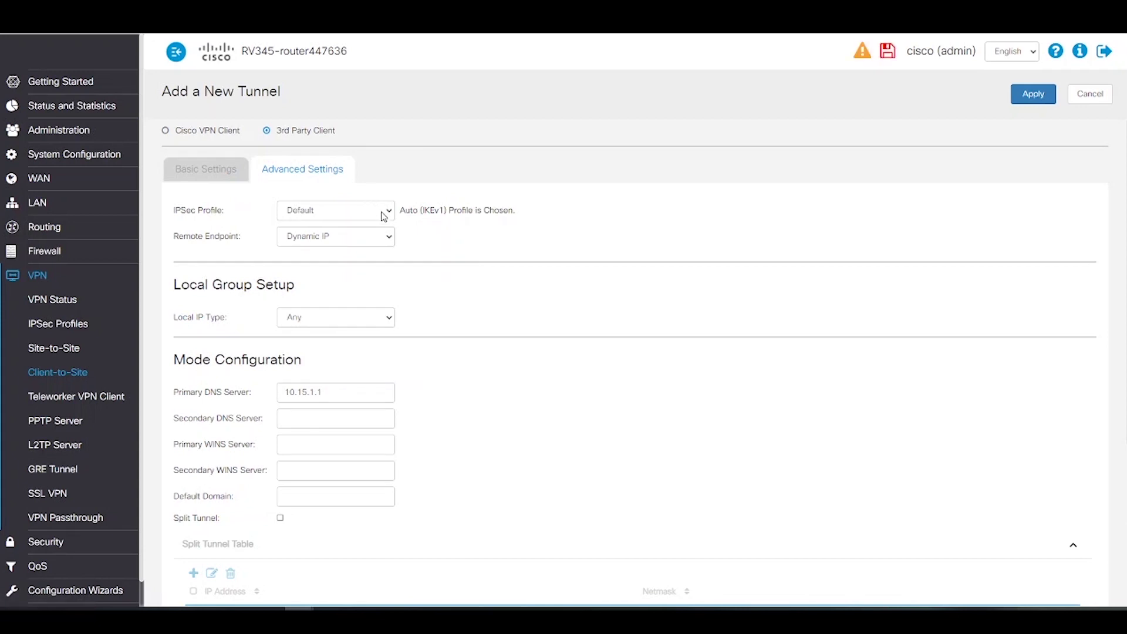
Select IPsec profile green_new and set the local group to subnet 192.168.0.0 / 255.255.255.0
click(383, 215)
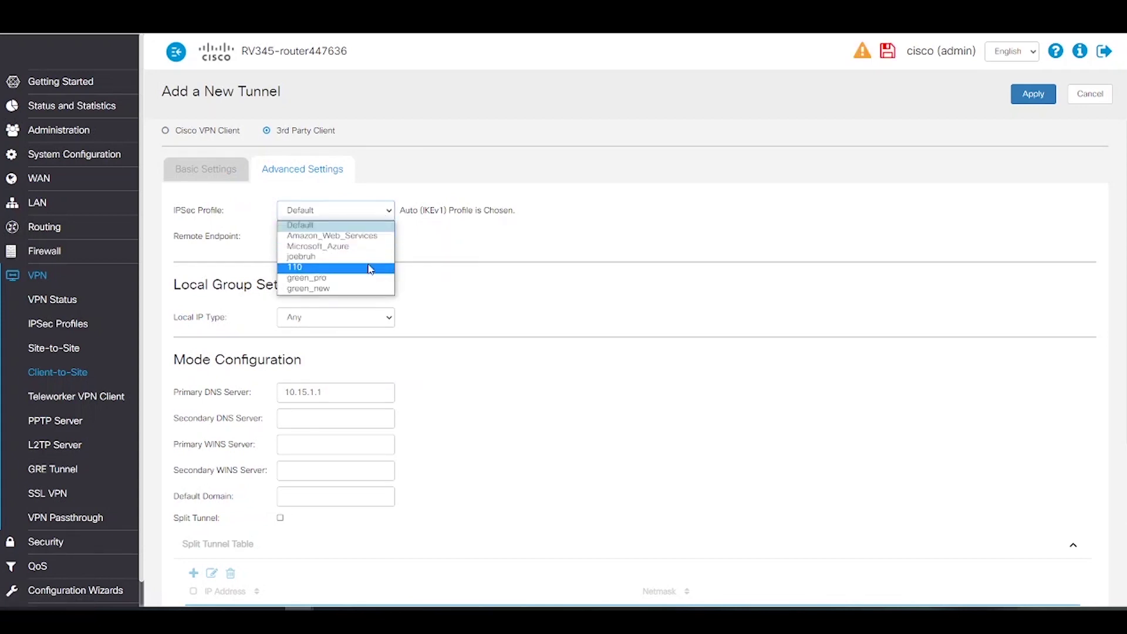
click(339, 290)
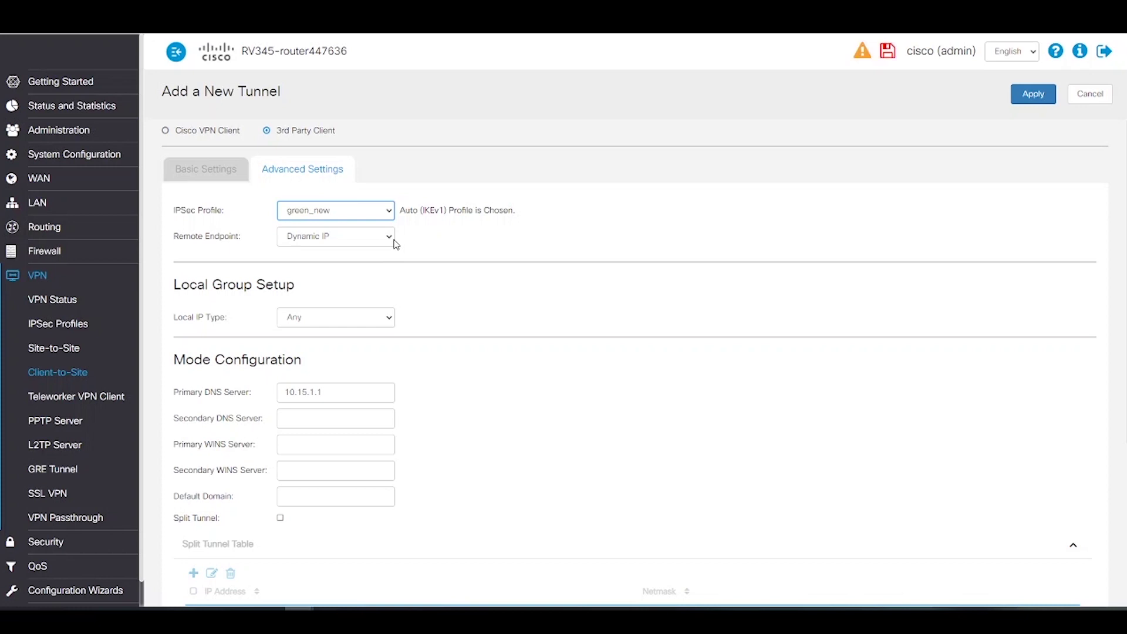
click(385, 319)
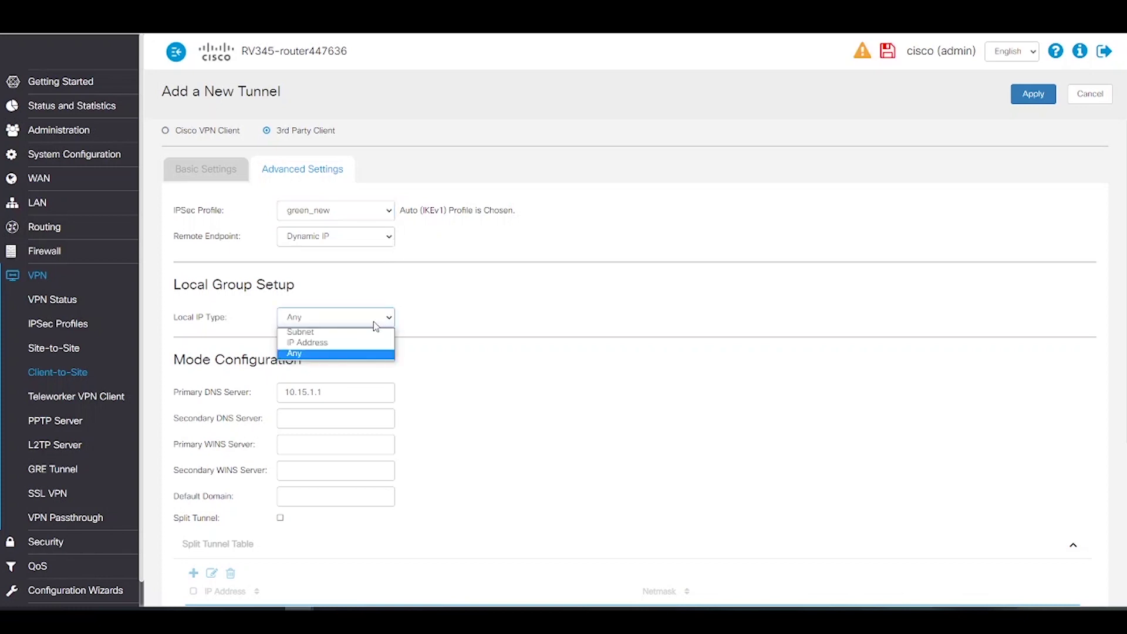
click(332, 333)
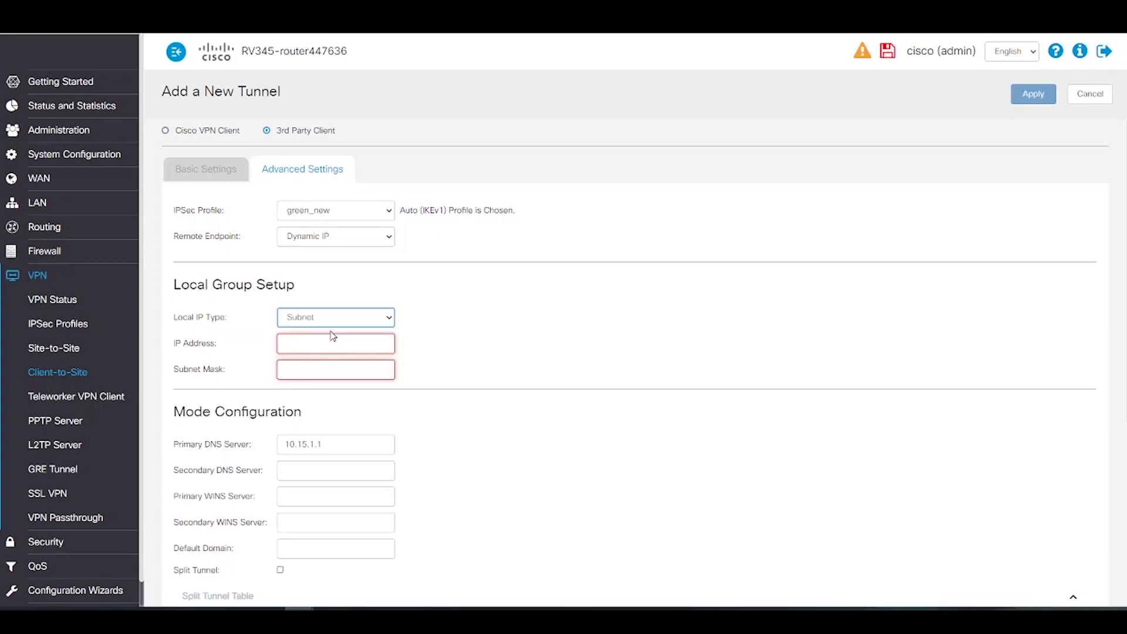
click(302, 343)
text(192.)
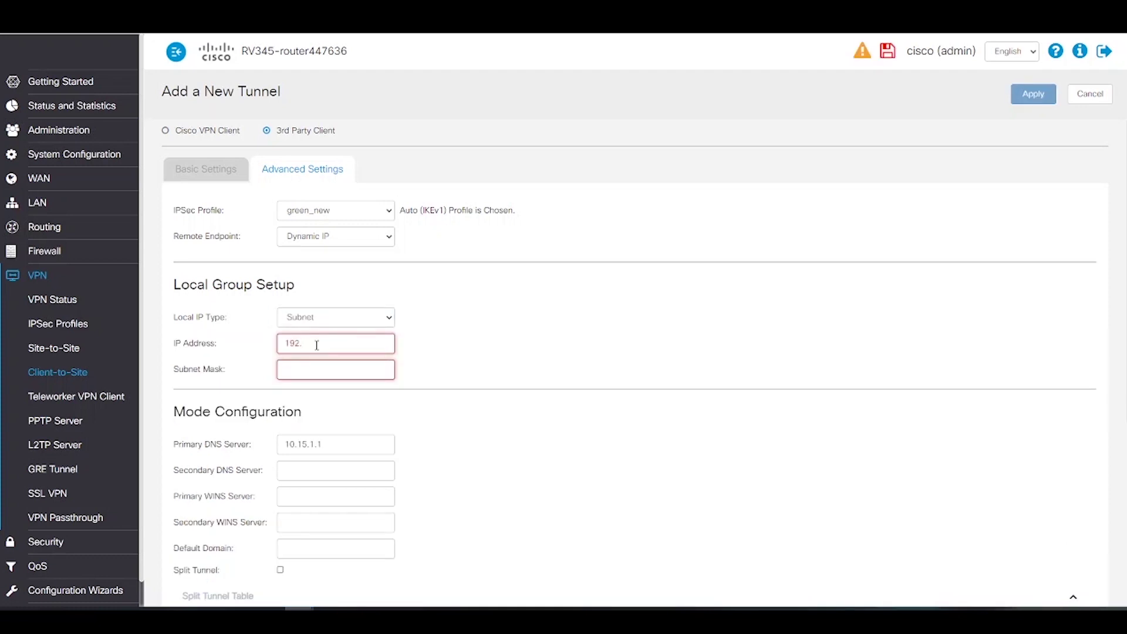
text(168.0.0)
click(322, 365)
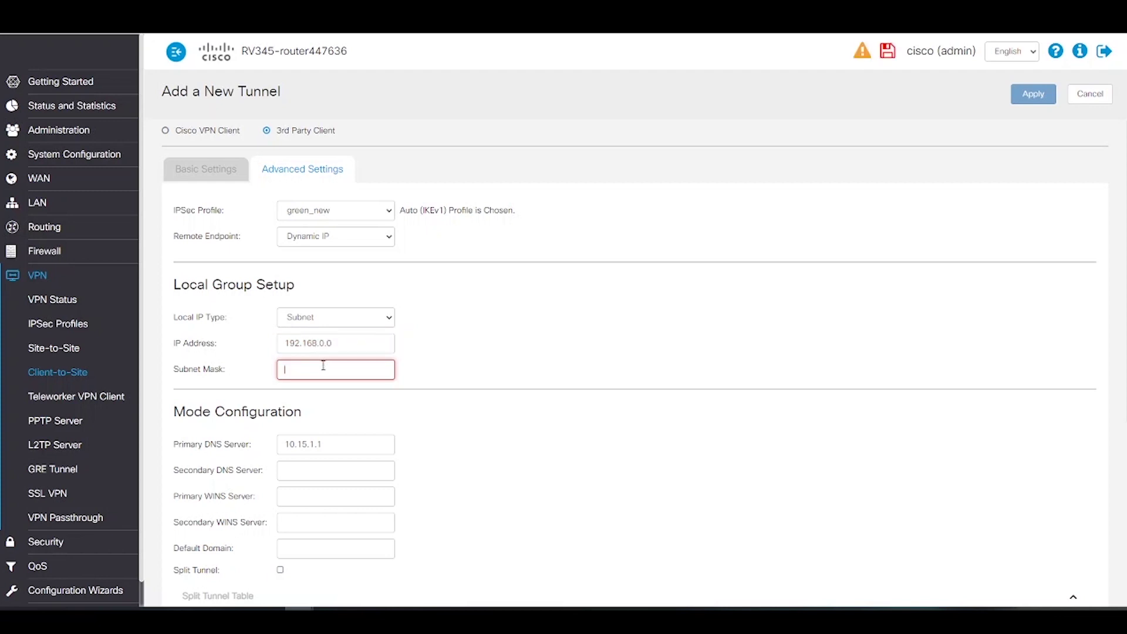
text(255.255.255.0)
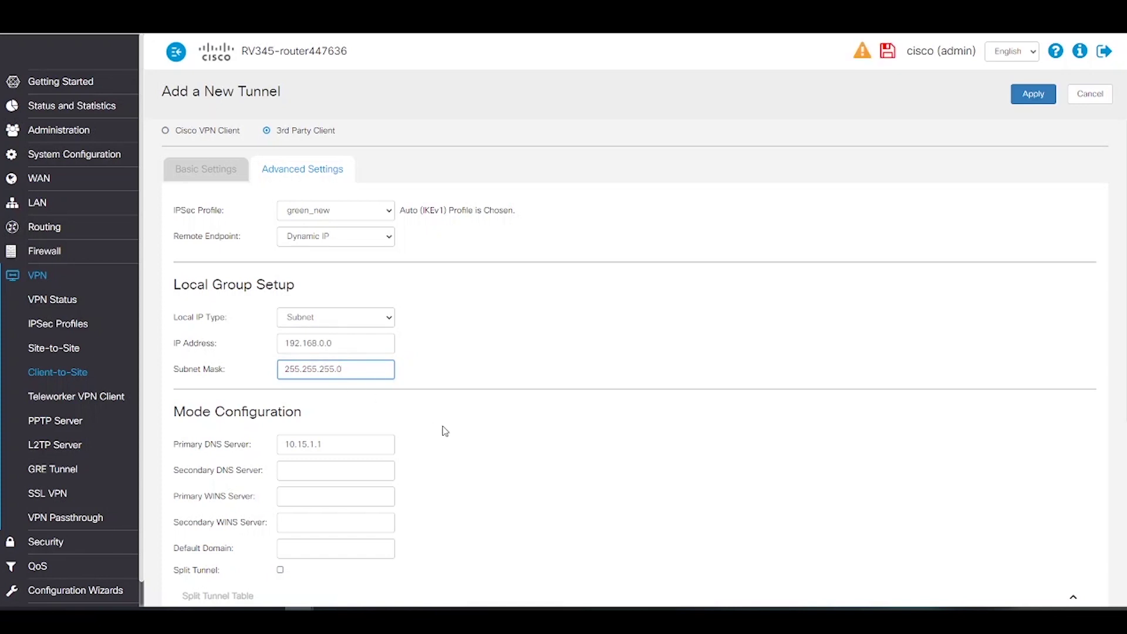
Review the remaining tunnel settings and apply to save new_greenbow
scroll(514, 439, down, 1)
scroll(514, 439, down, 4)
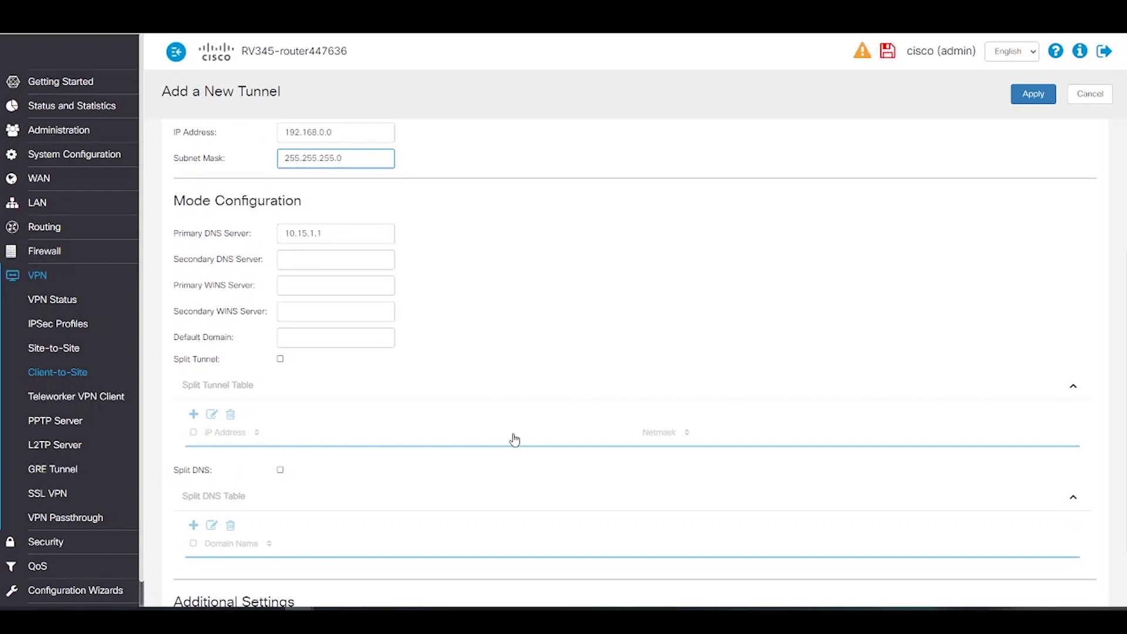
scroll(515, 439, down, 2)
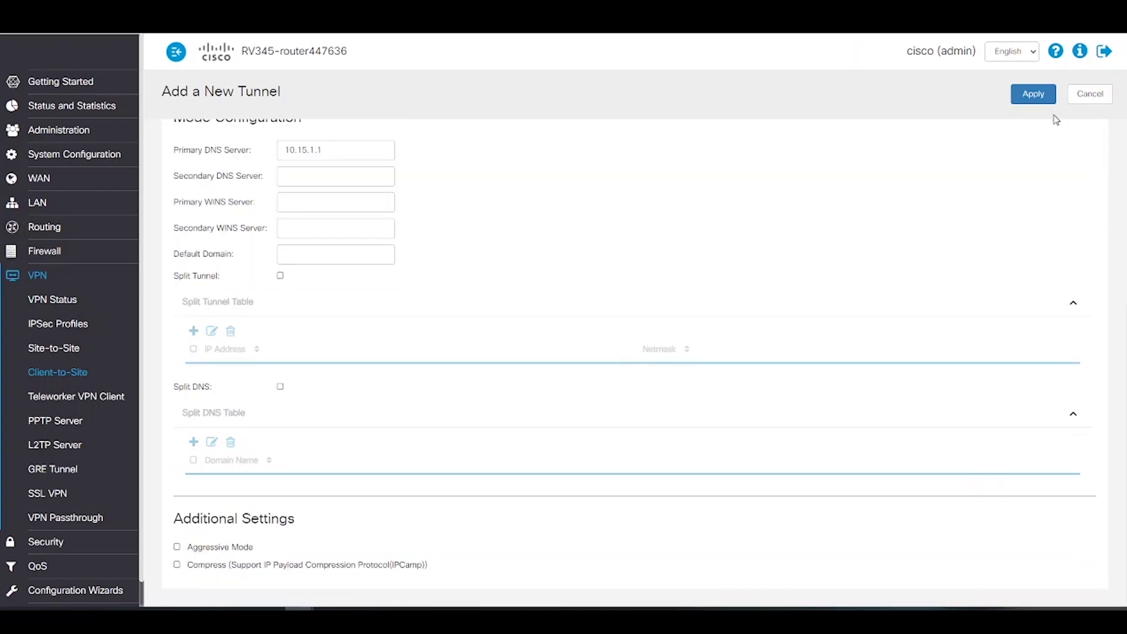
click(1027, 105)
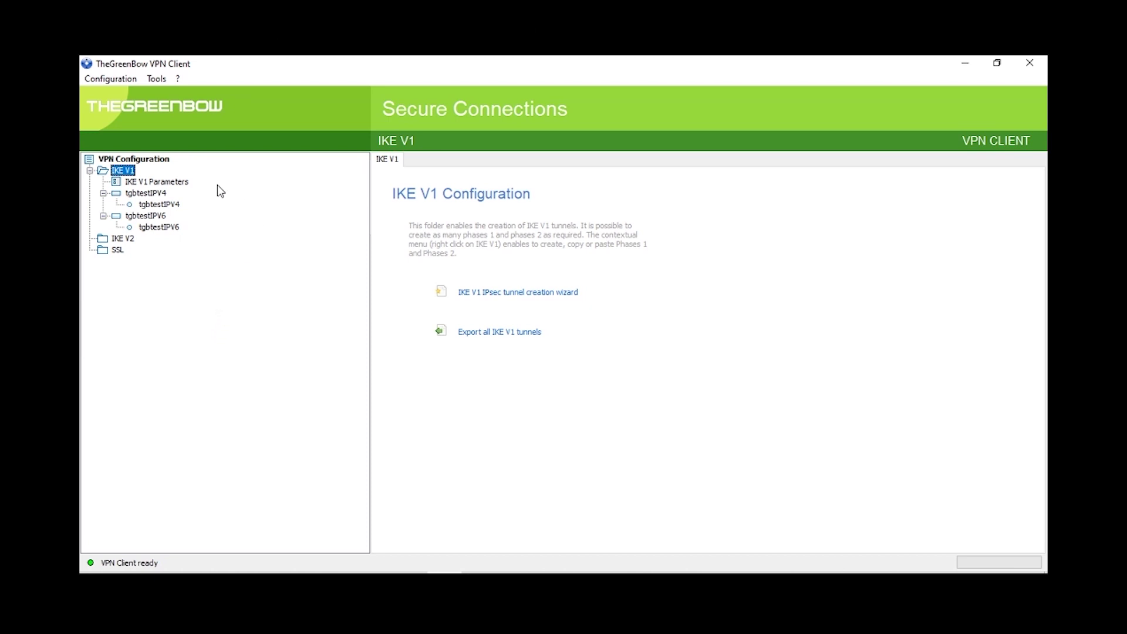
Create a new IKE V1 phase 1 gateway named Ikev1Gateway
right_click(123, 174)
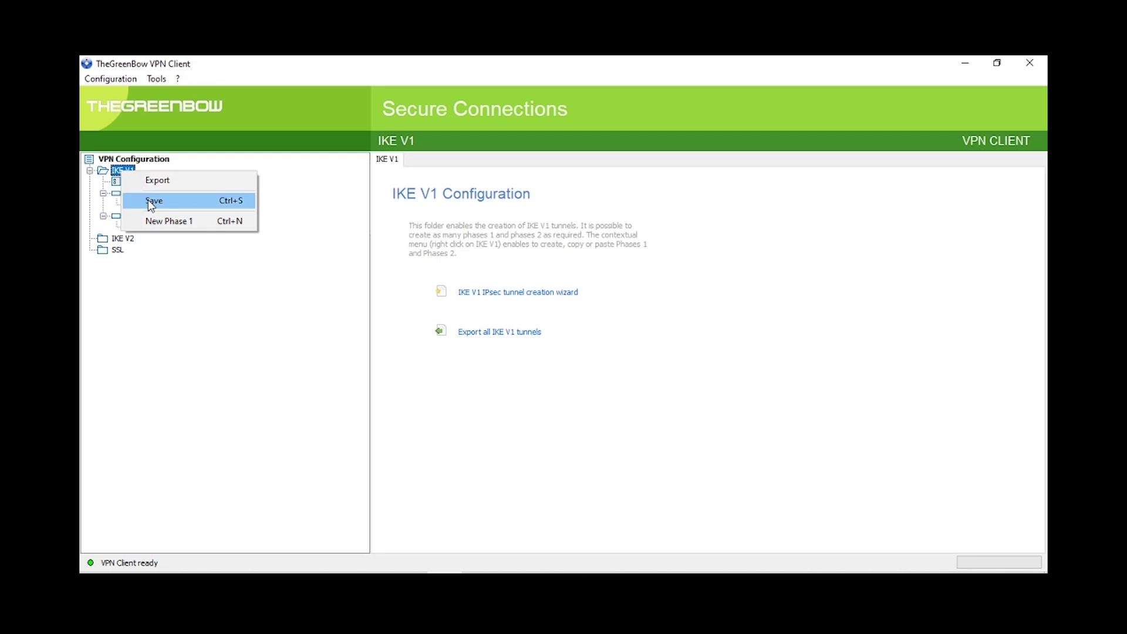
click(167, 221)
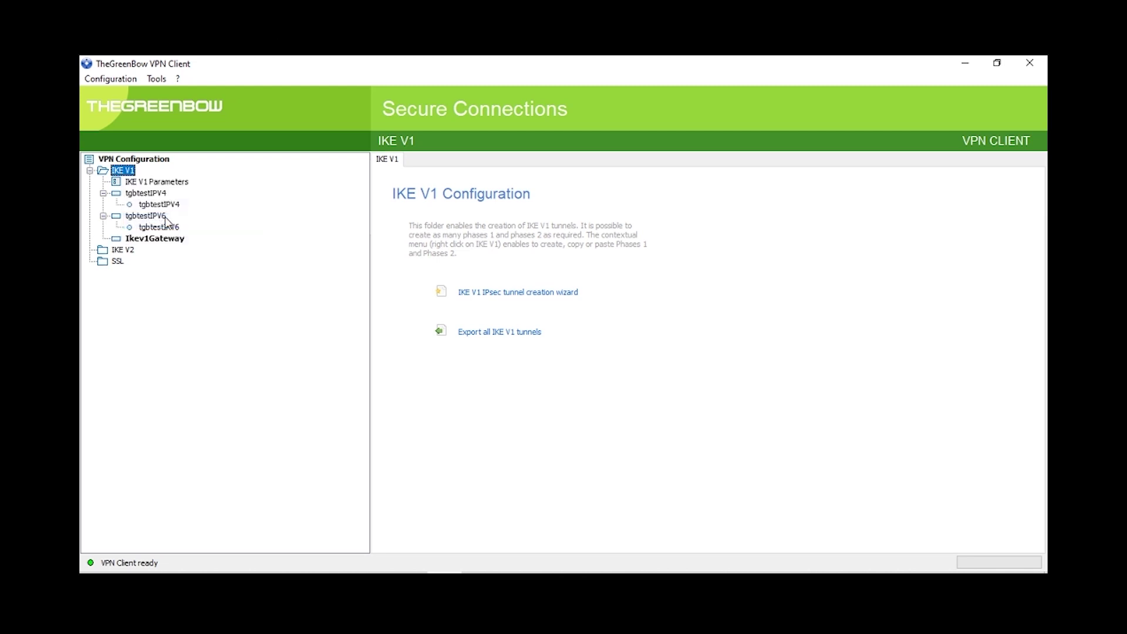
click(169, 242)
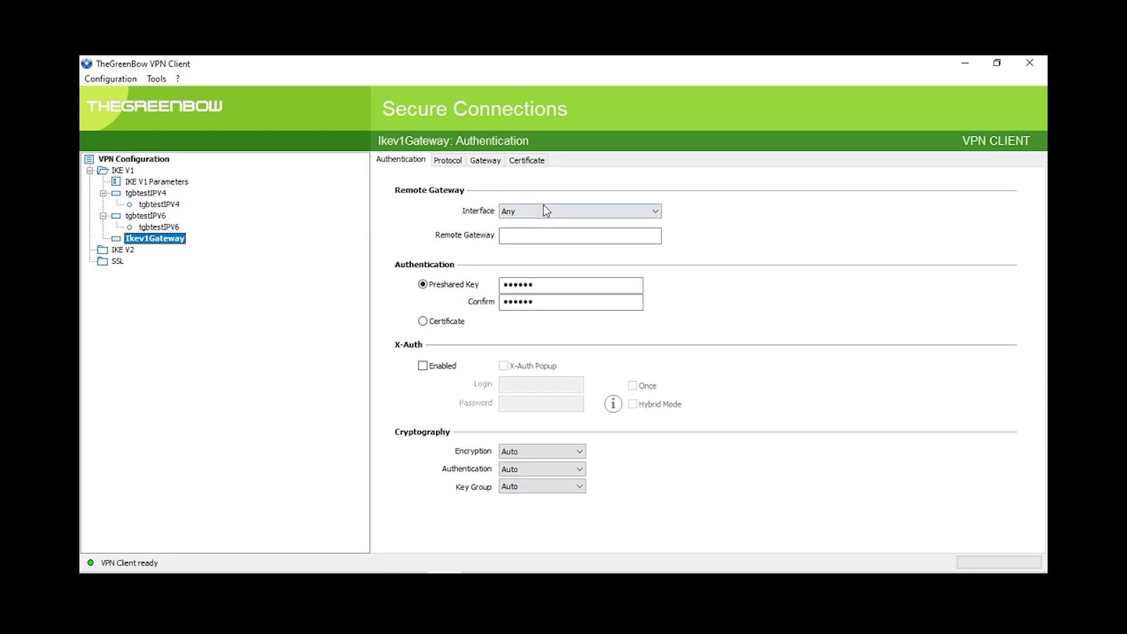
Paste the remote gateway address and enter and confirm an 8-character preshared key
click(515, 236)
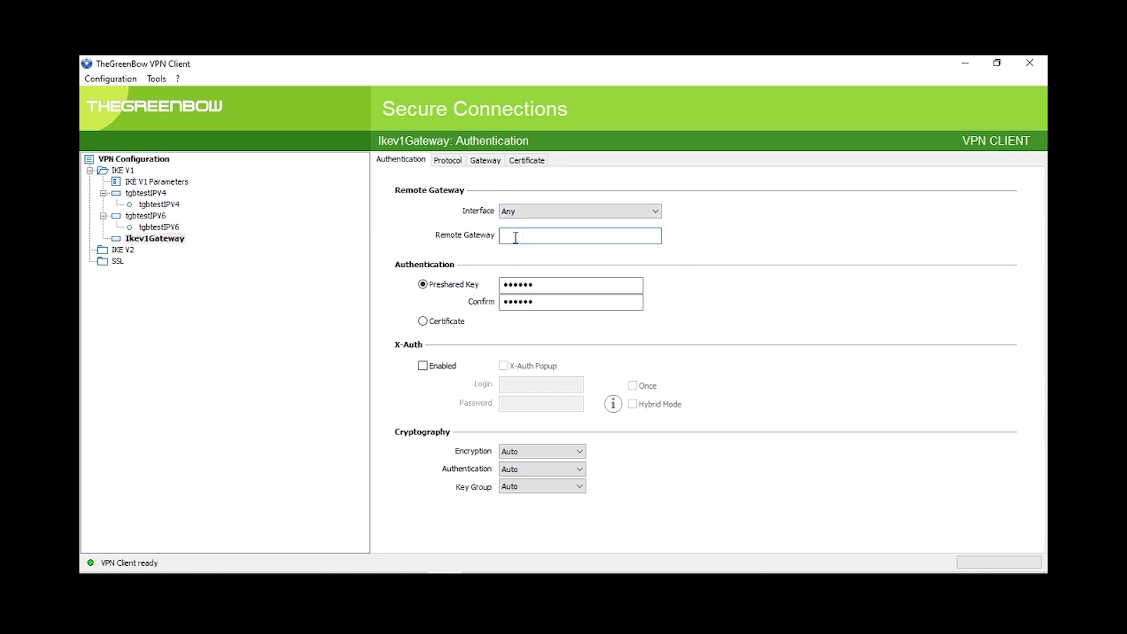
key(ctrl+v)
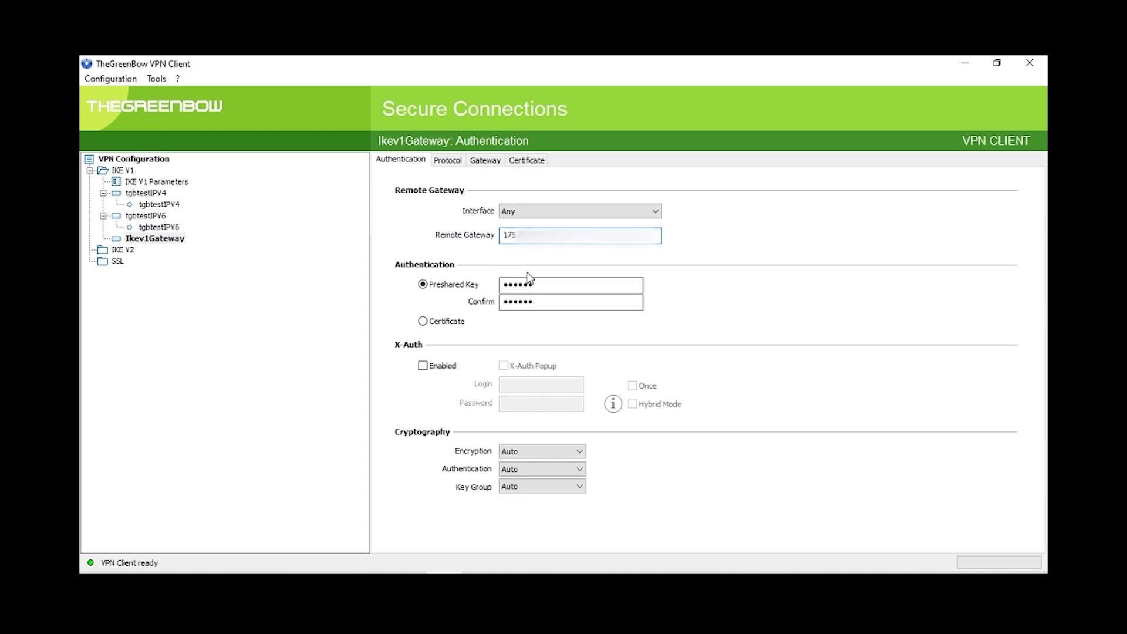
click(545, 283)
key(BackSpace)
key(BackSpace)
key(BackSpace)
key(BackSpace)
key(BackSpace)
key(BackSpace)
text(********)
key(Tab)
text(********)
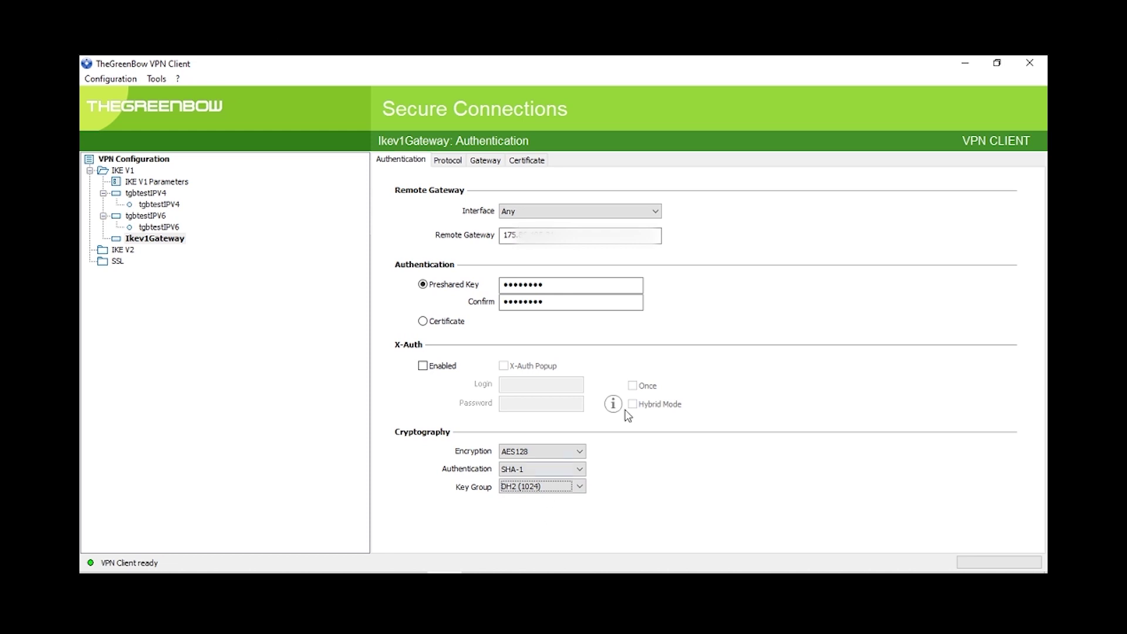
click(448, 160)
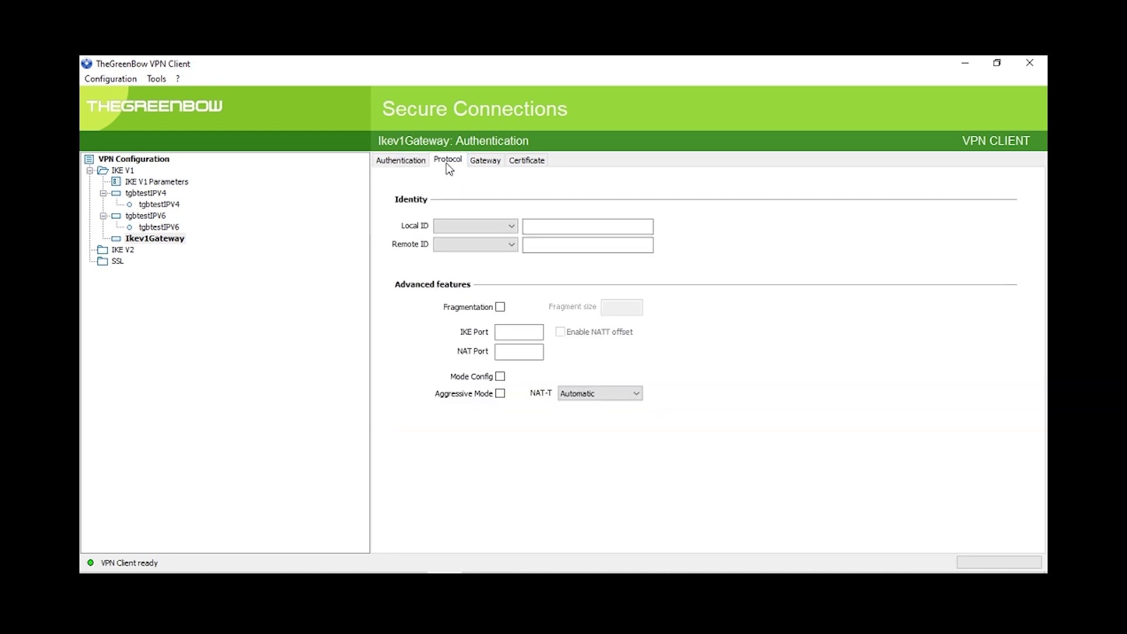
Set the local ID to DNS greenbowvpn.com and enable Mode Config
click(509, 226)
click(476, 243)
click(565, 227)
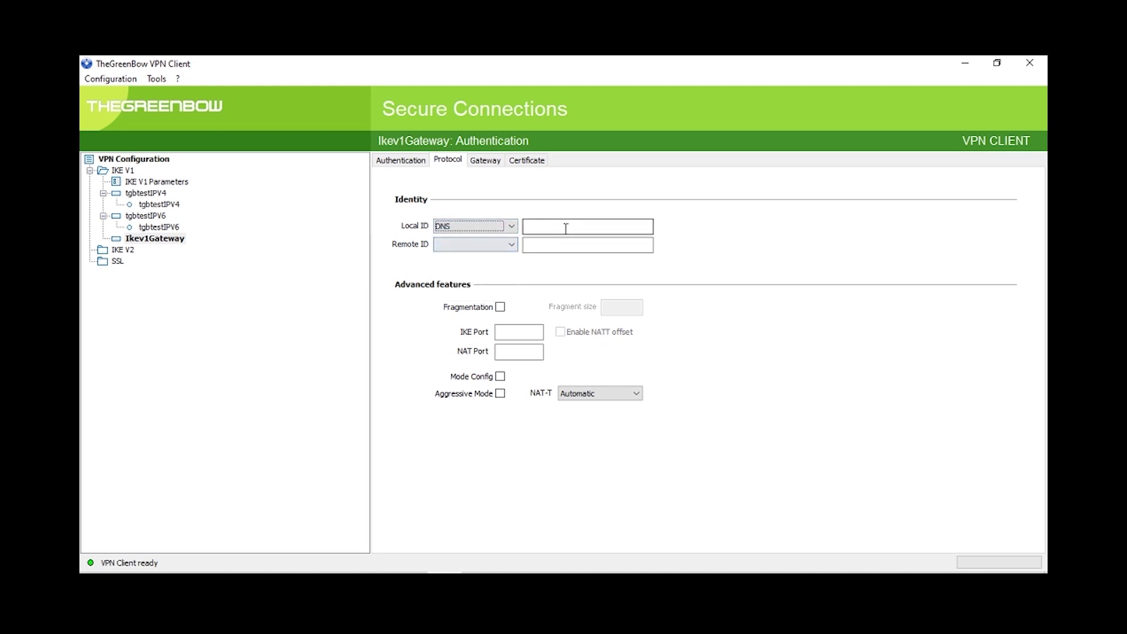
text(greenbowvpn.com)
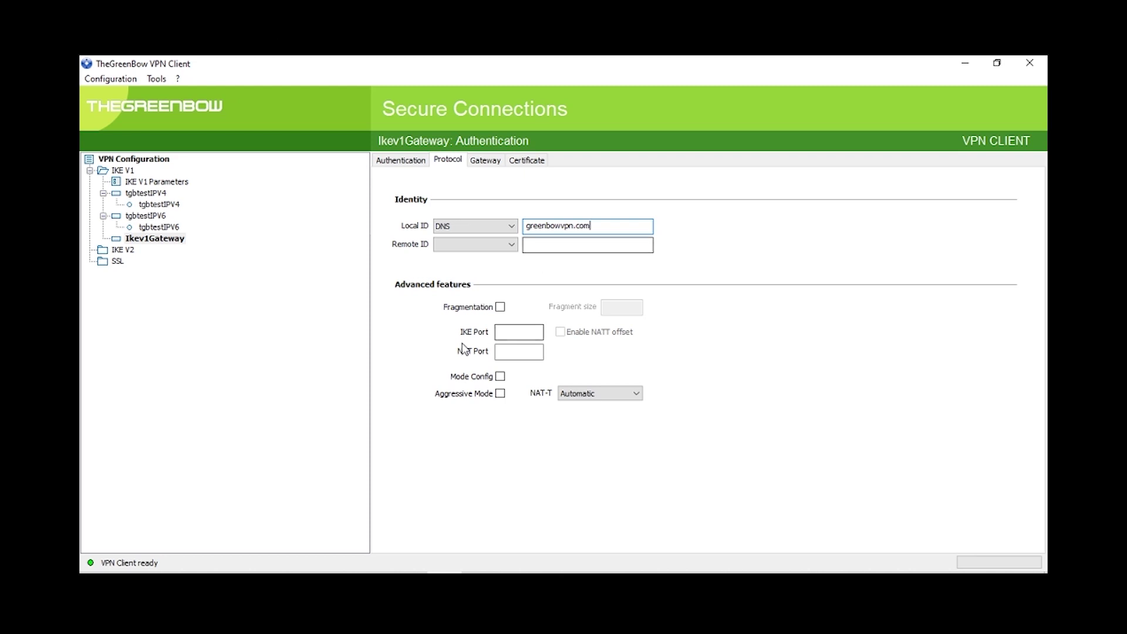
click(500, 377)
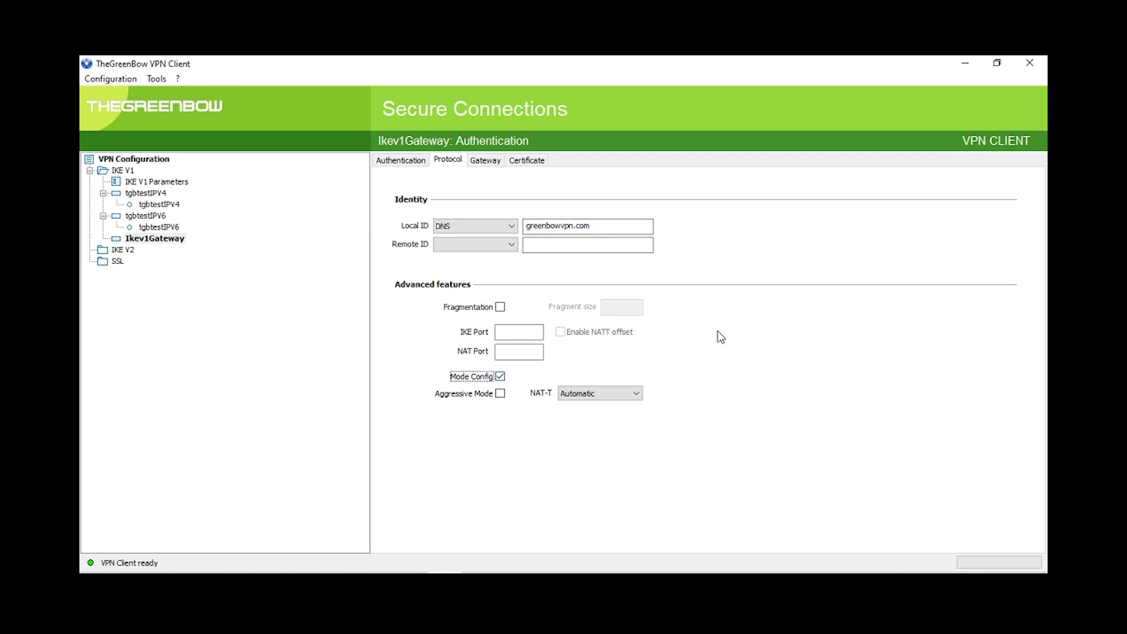
Set lifetime 86400, DPD check interval 15 s, 5 retries and 2 retransmissions
click(493, 164)
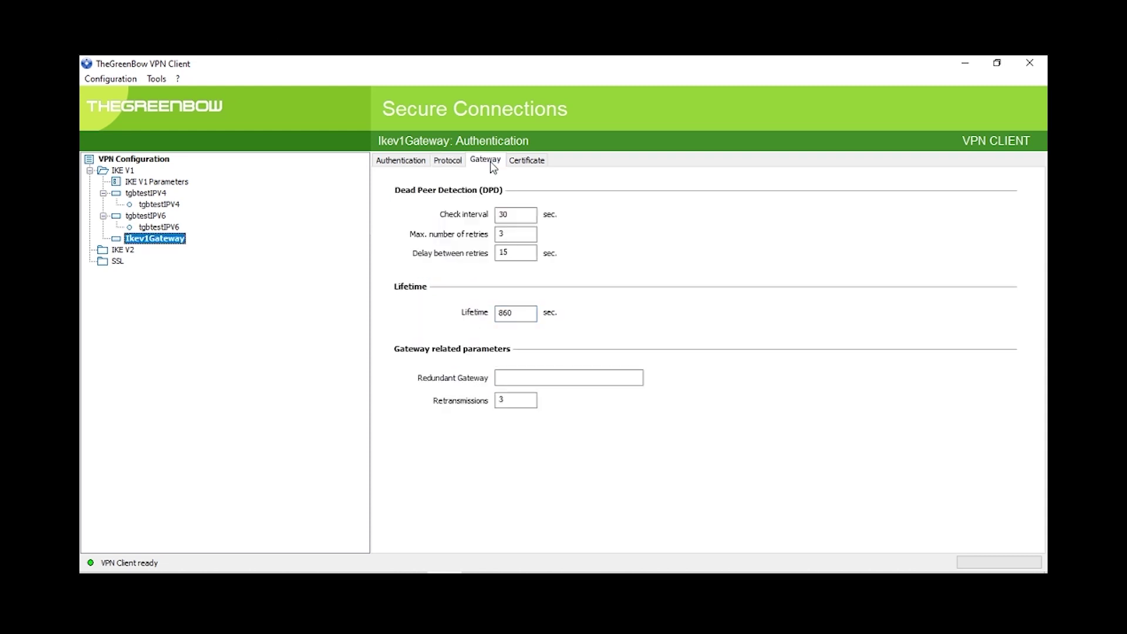
click(506, 314)
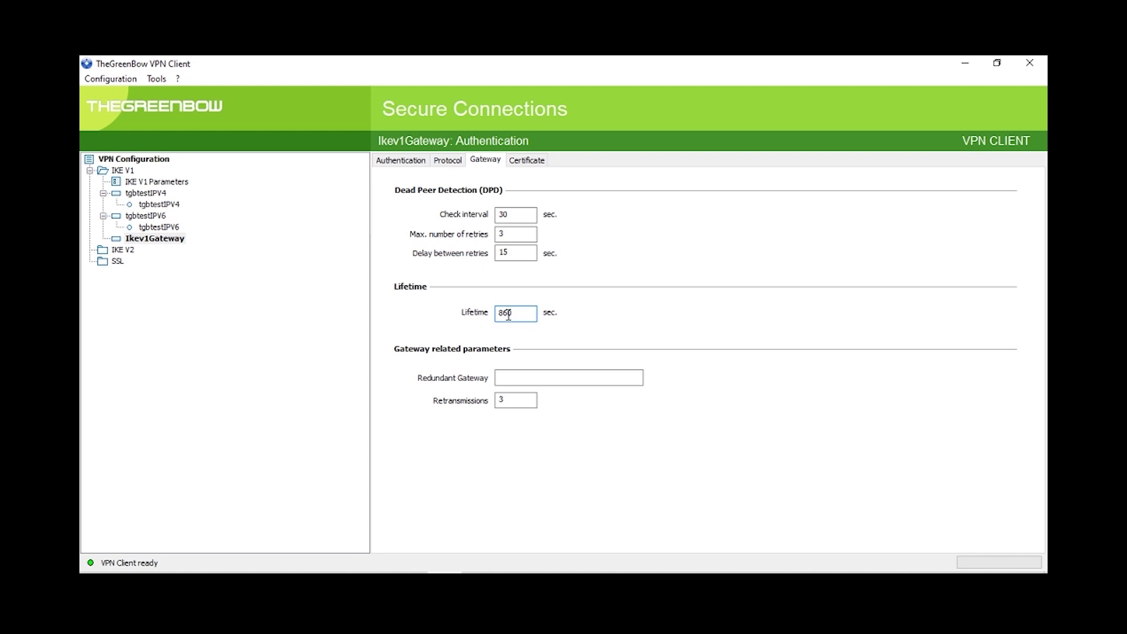
text(40)
key(BackSpace)
key(BackSpace)
text(15)
key(Tab)
text(5)
click(519, 399)
key(BackSpace)
text(2)
click(108, 80)
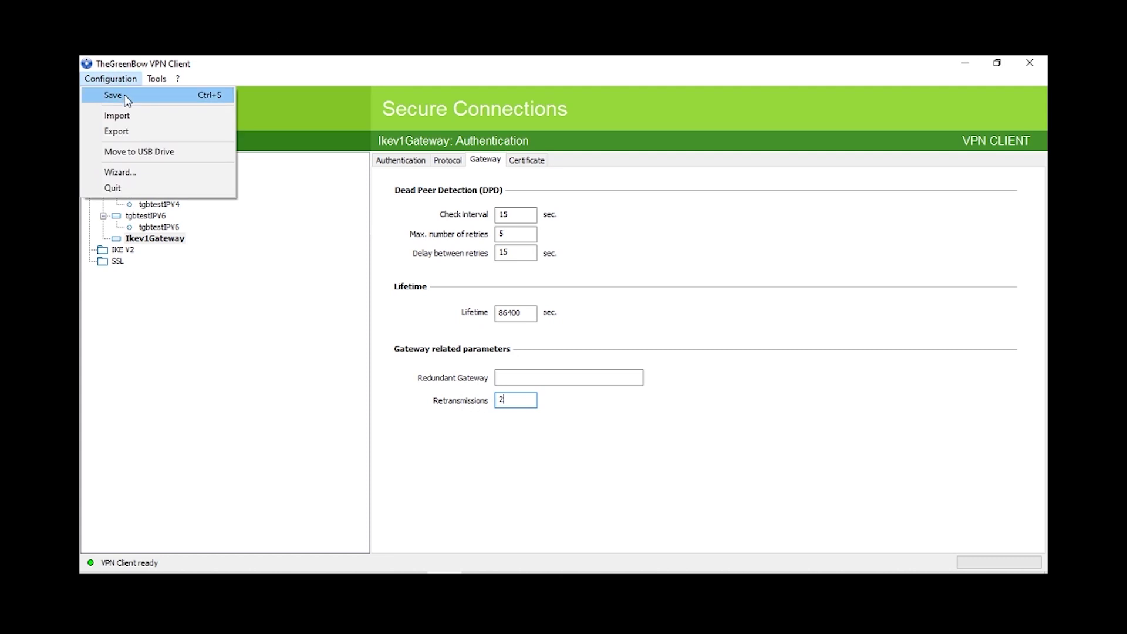
Save the VPN configuration and add a new Phase 2 tunnel under Ikev1Gateway
click(123, 93)
click(145, 204)
click(150, 193)
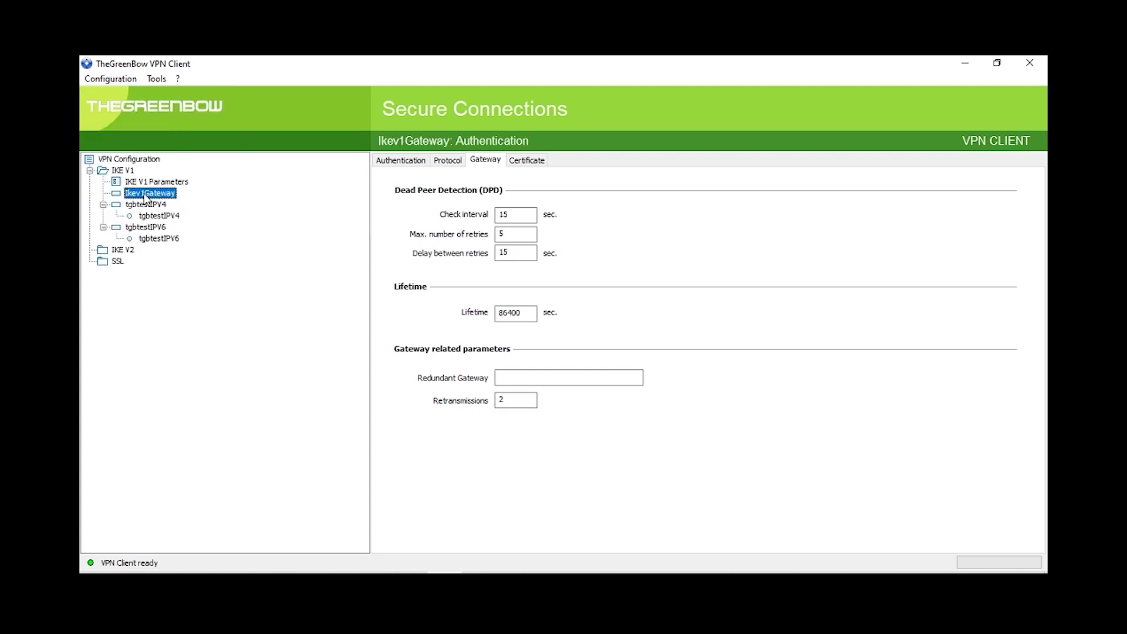
right_click(145, 194)
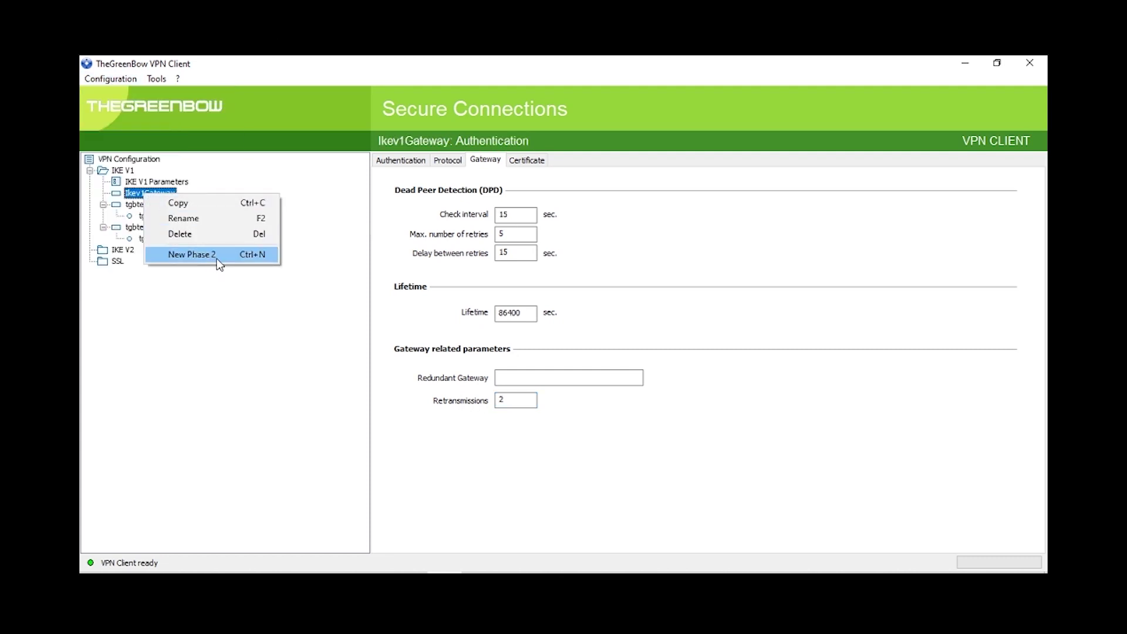
click(190, 255)
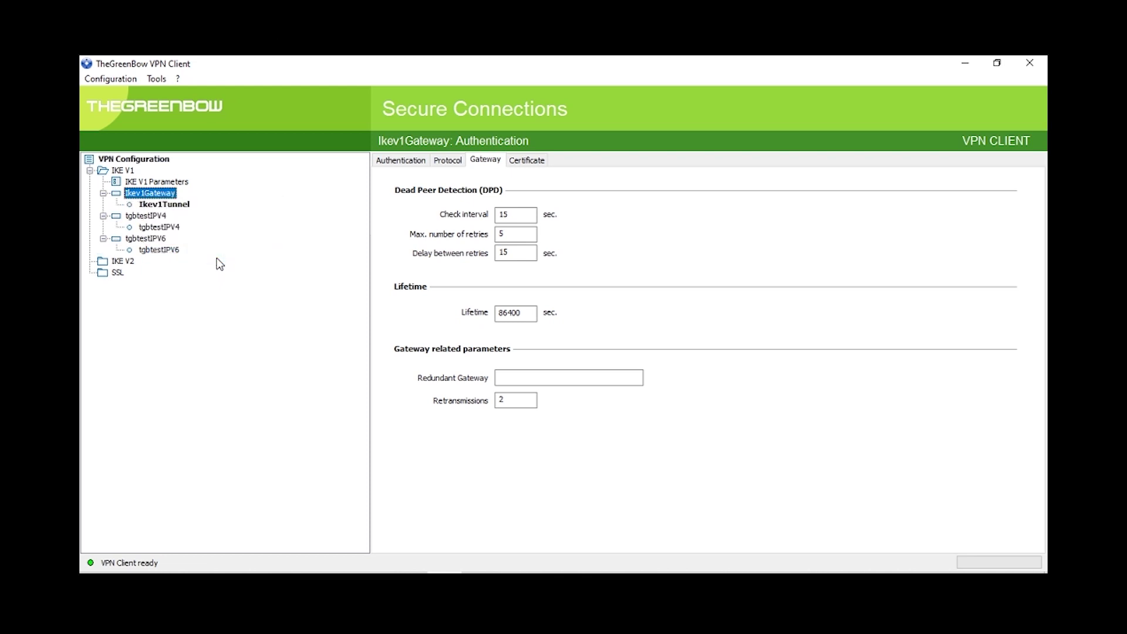
Set Ikev1Tunnel's remote LAN to 192.168.0.0, ESP encryption to AES128, and enable PFS with DH5 (1536)
click(170, 205)
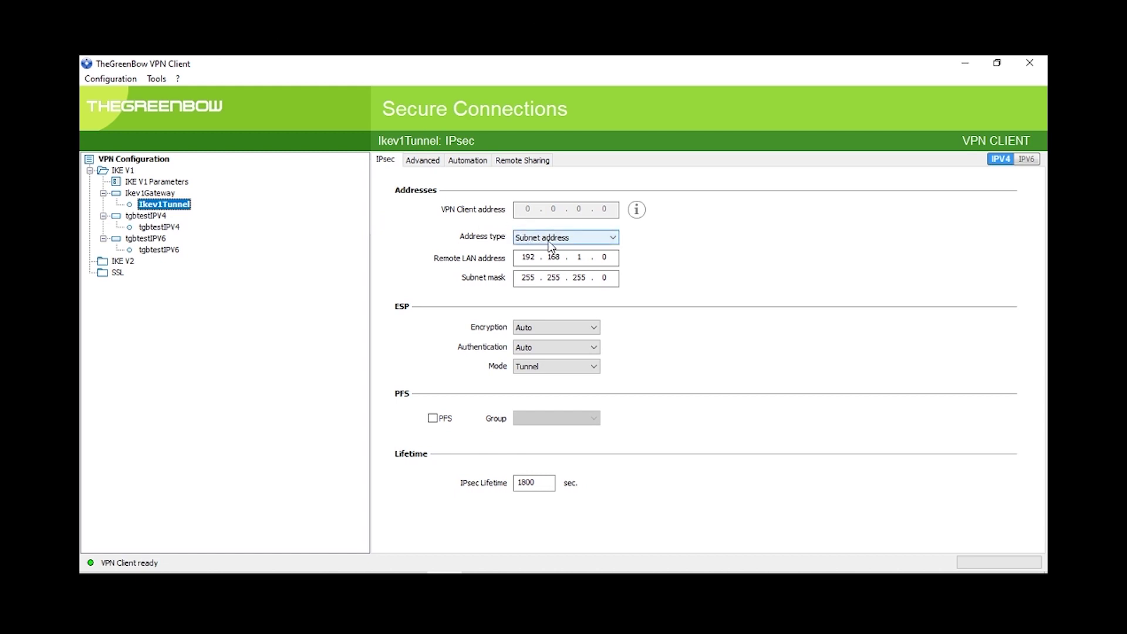
double_click(578, 257)
text(0)
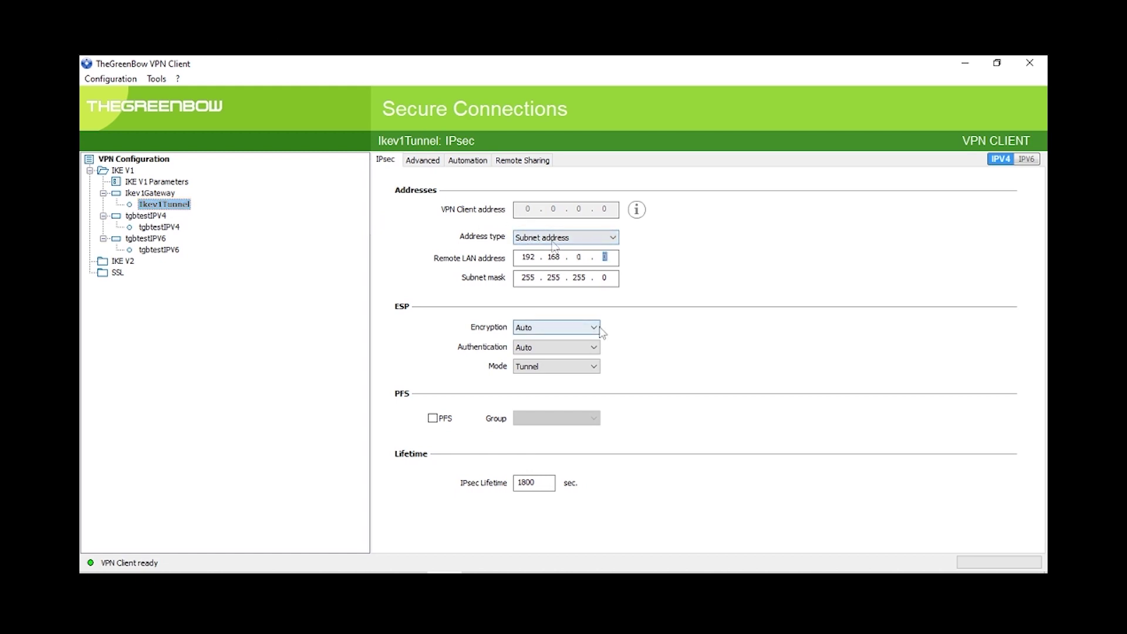
click(594, 328)
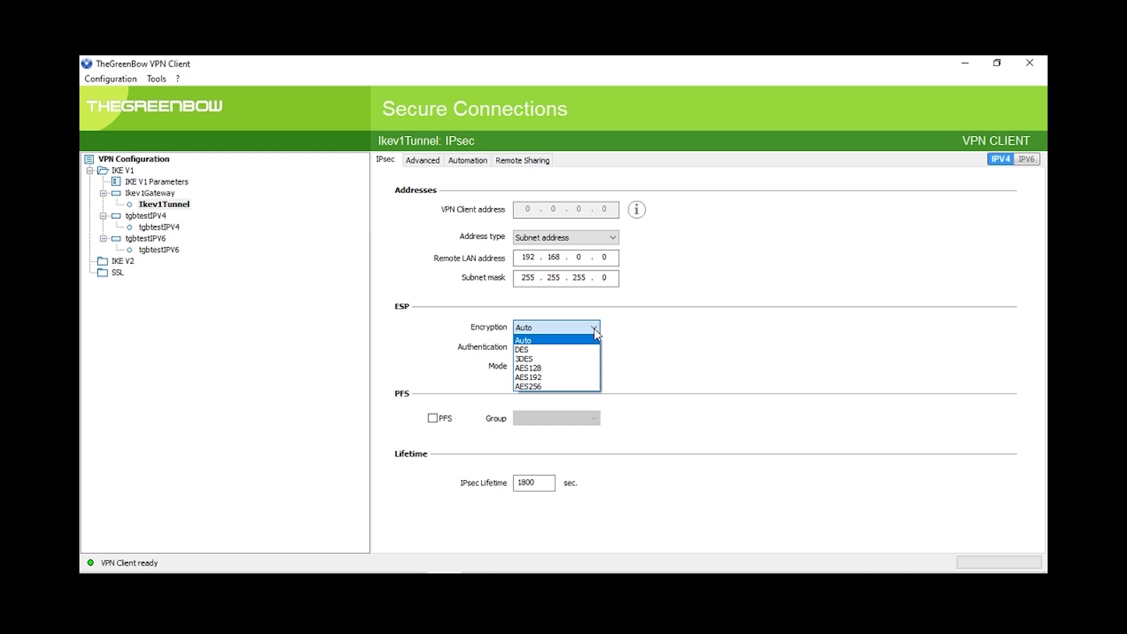
click(581, 368)
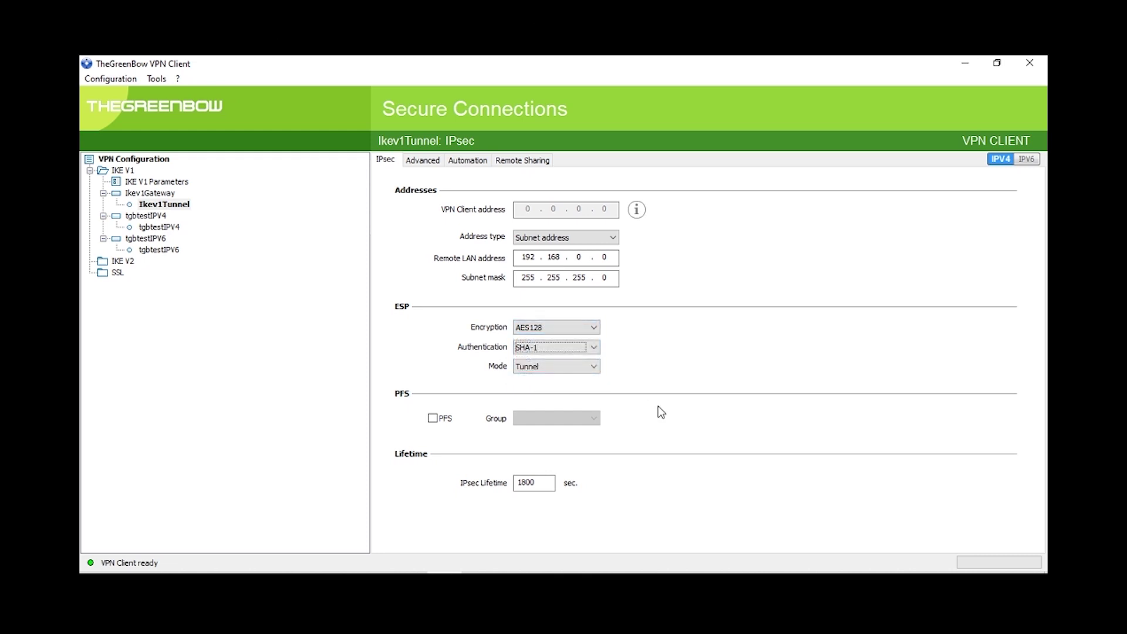
click(437, 419)
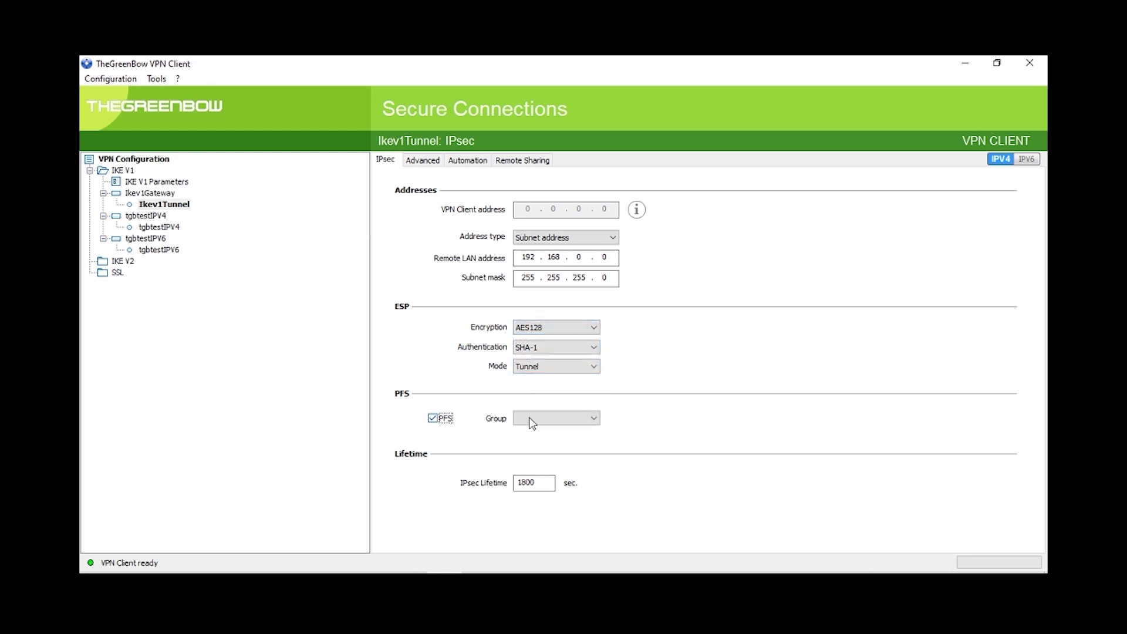
click(577, 421)
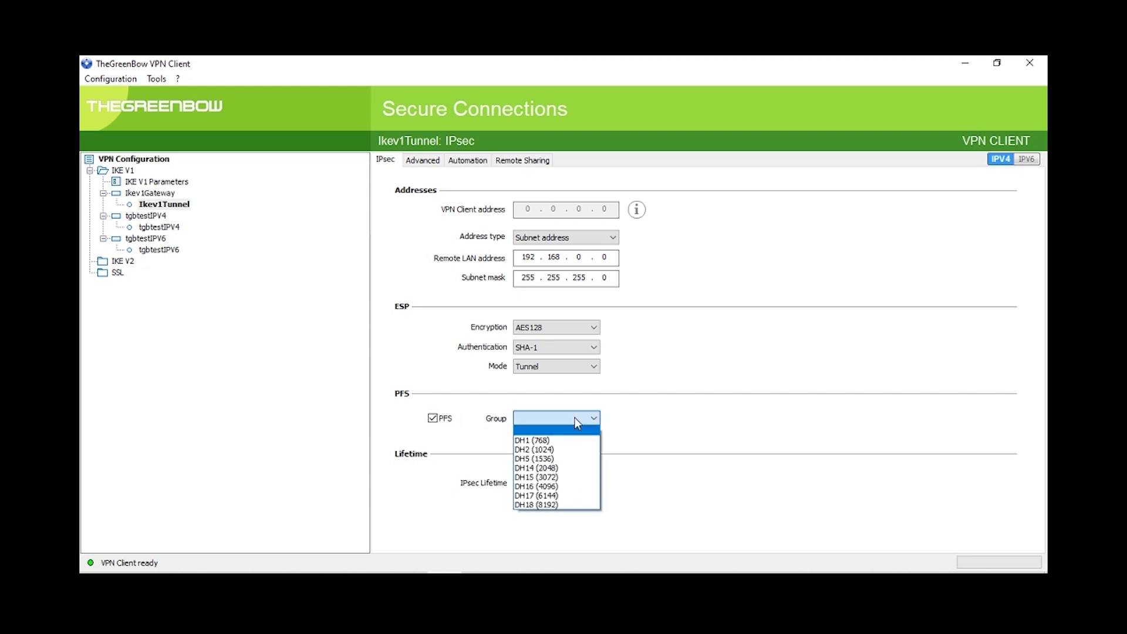
click(557, 458)
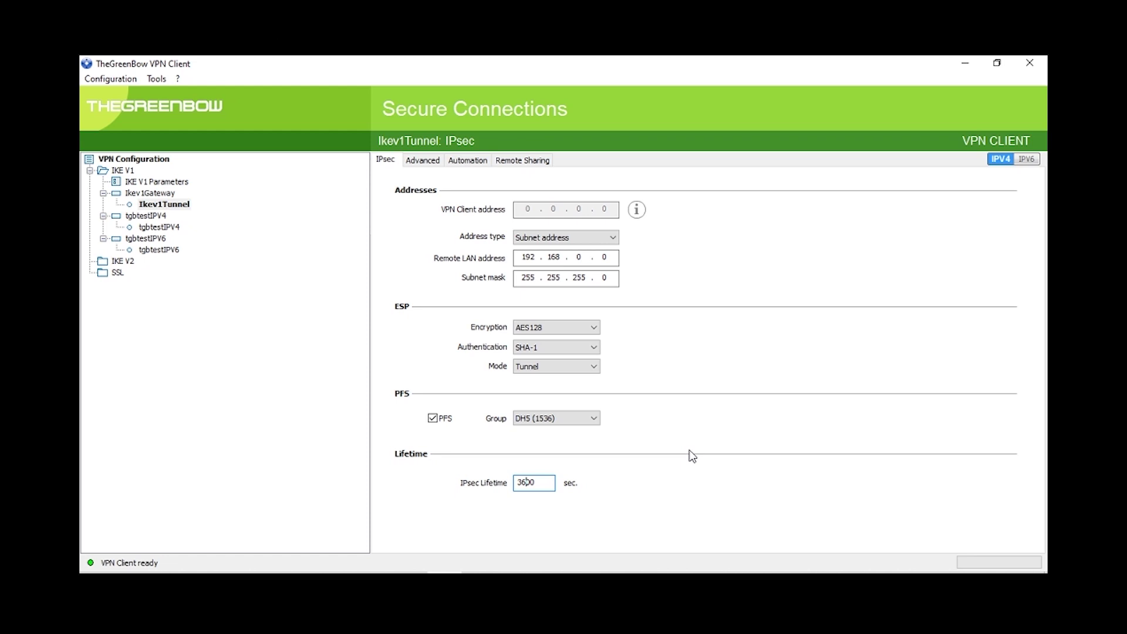
click(108, 79)
Save the VPN configuration and open the Ikev1Tunnel connection
click(115, 95)
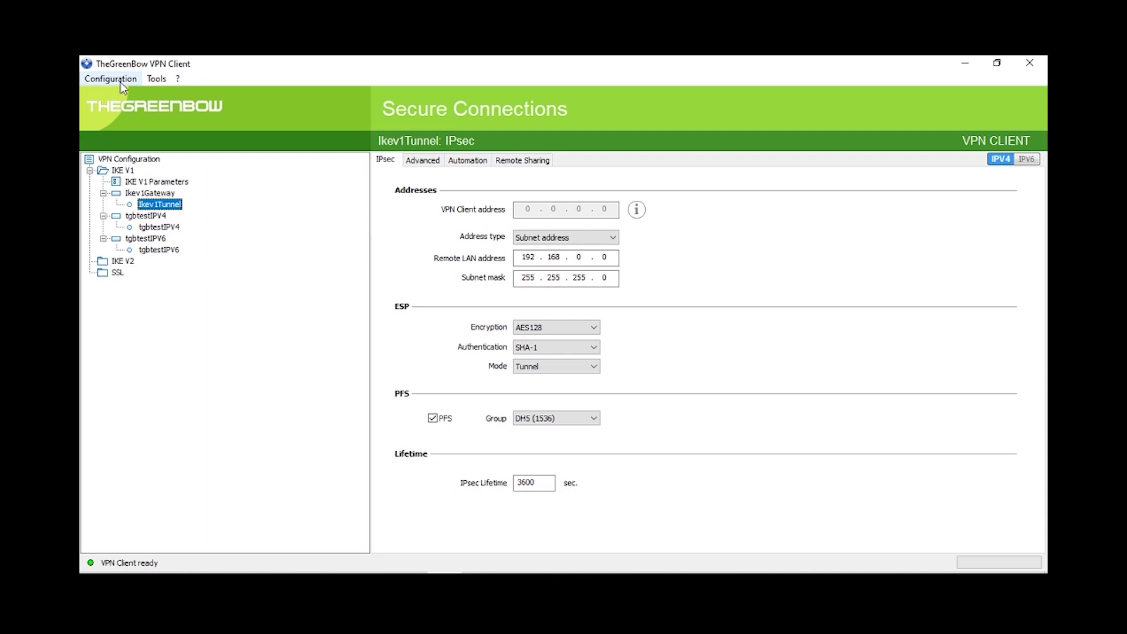
right_click(178, 210)
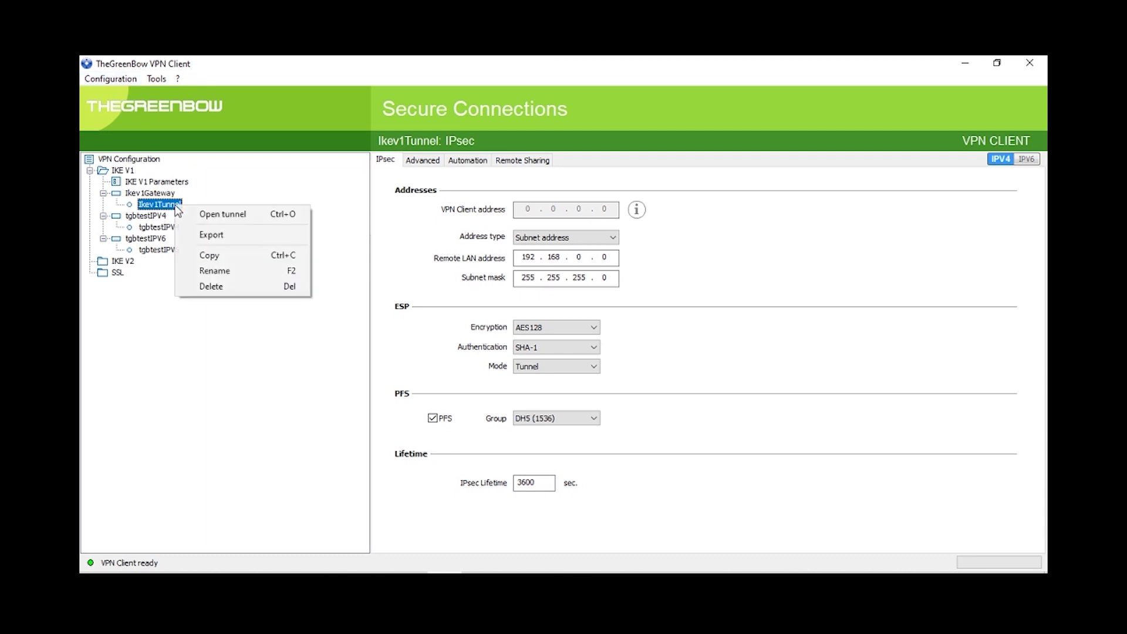
click(206, 220)
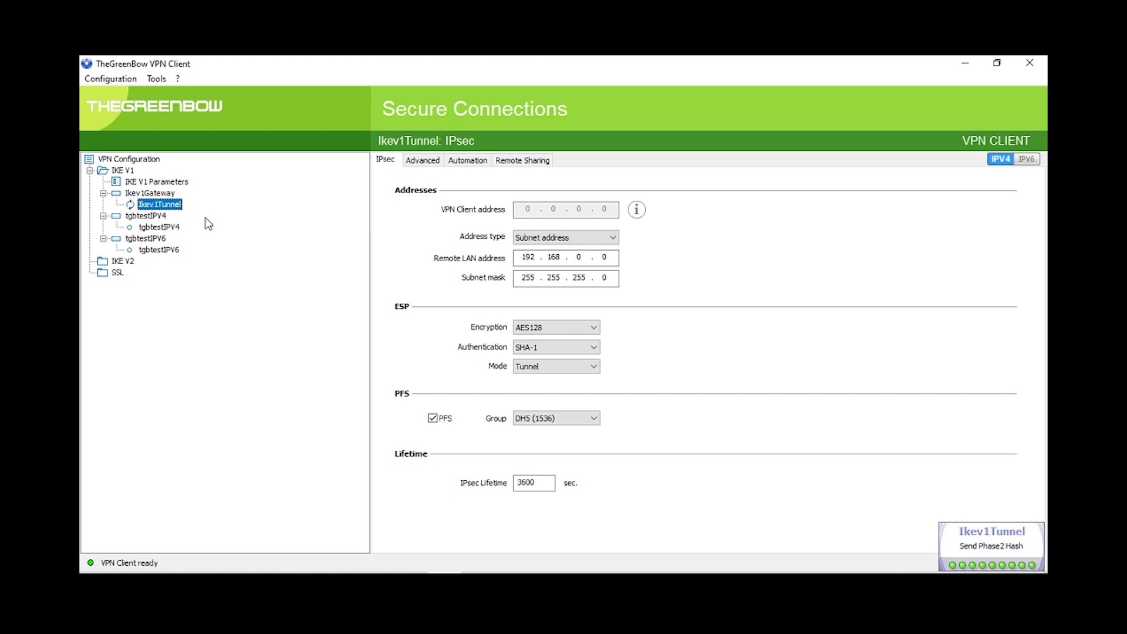